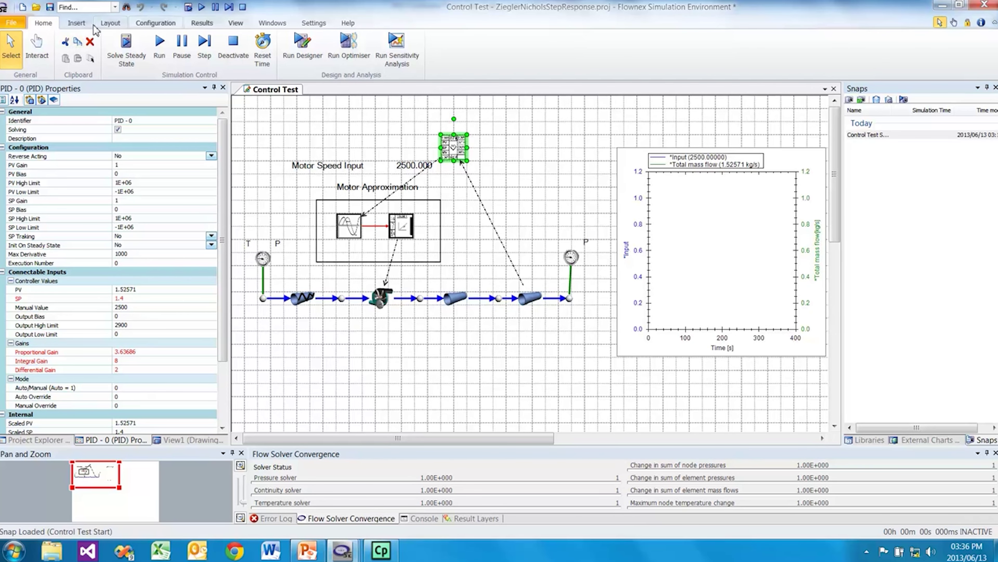
- Review the trigger, target and value of the action configured in Scenario 1 of the actions setup
click(145, 25)
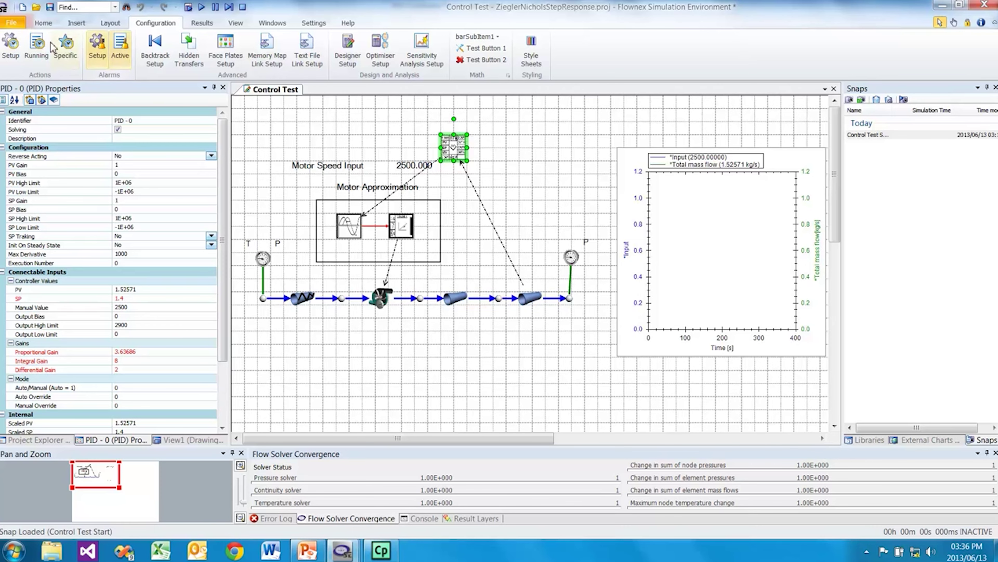
click(8, 48)
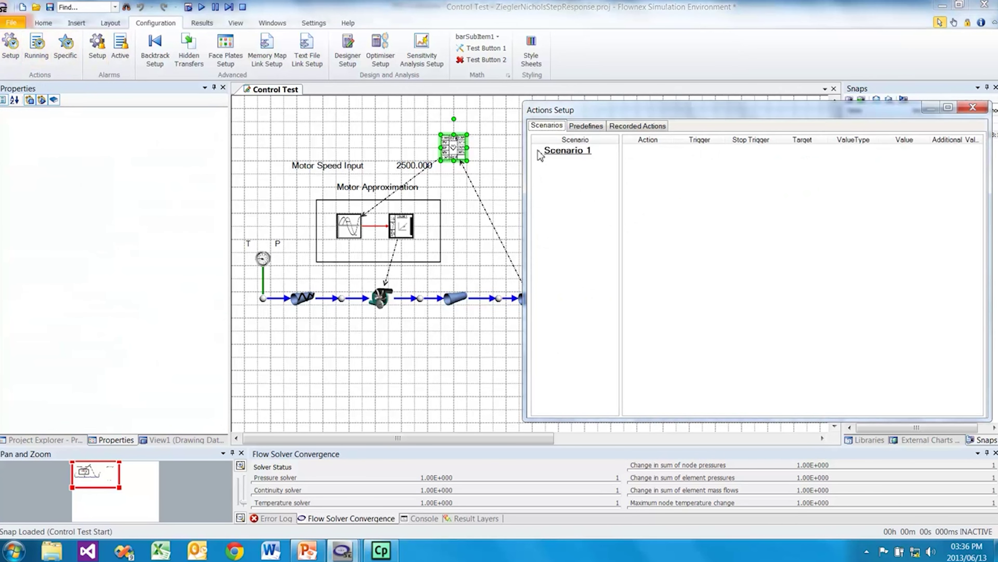
click(541, 151)
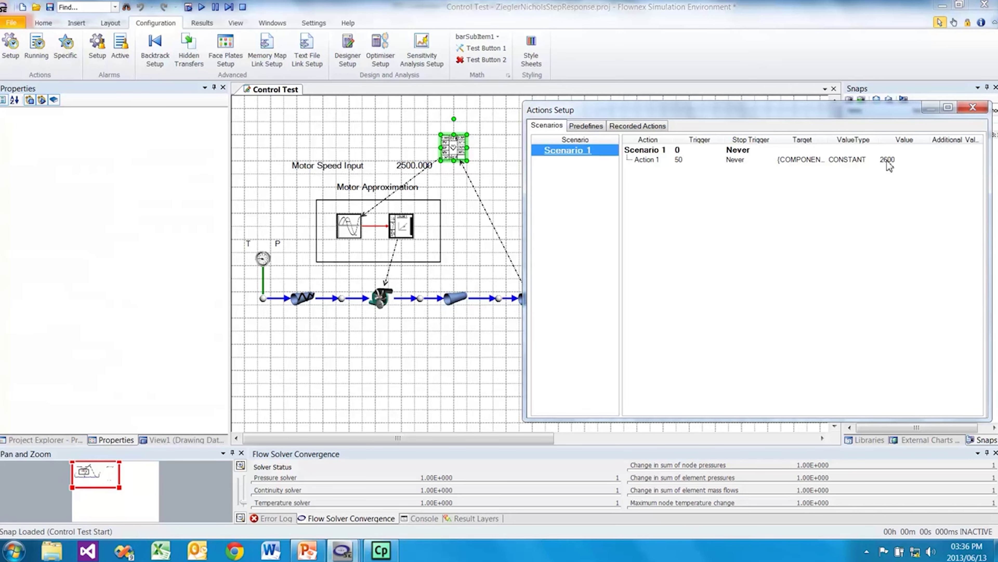
click(972, 108)
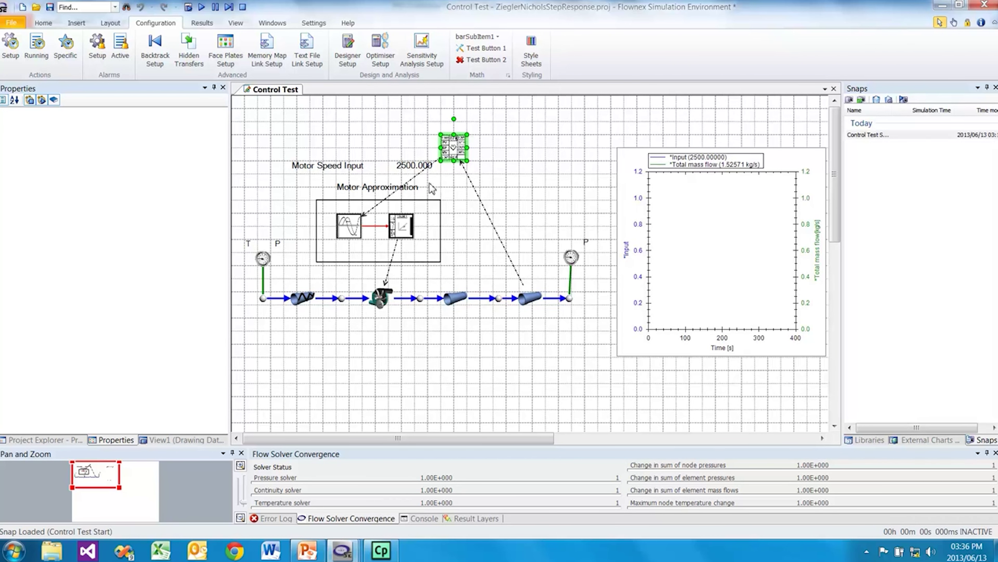
- Inspect which component results Report 1 collects in the Excel report setup
click(202, 23)
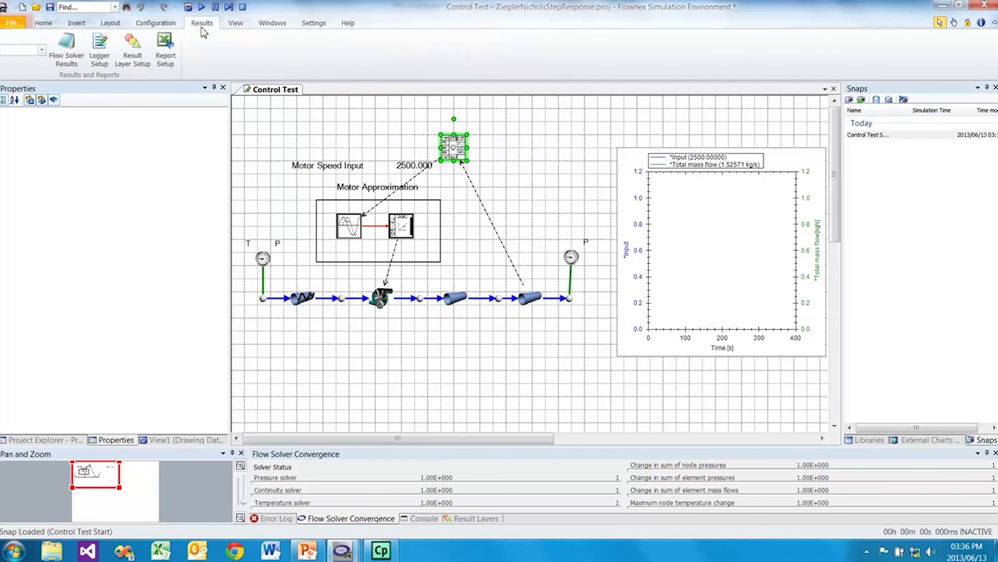
click(165, 51)
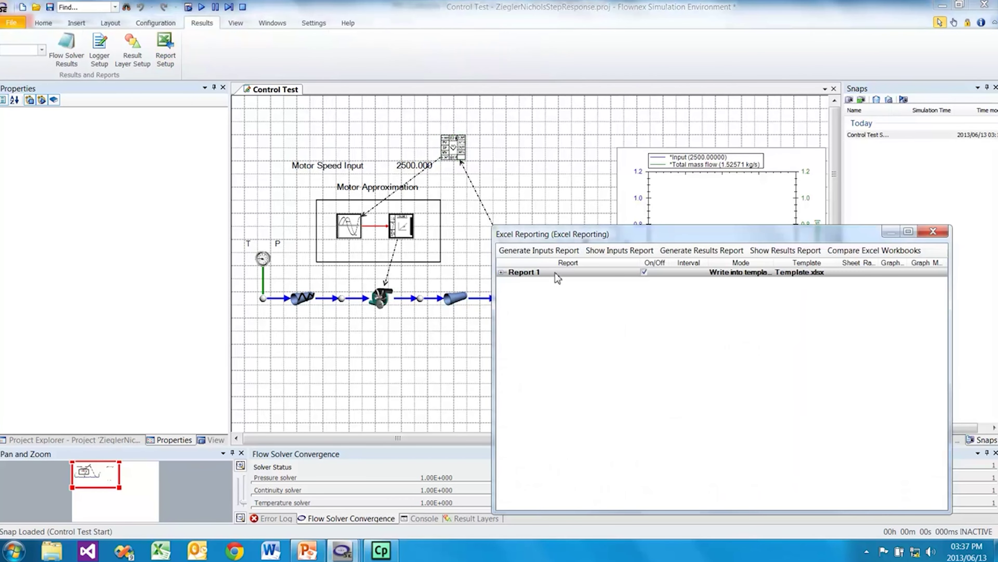
click(501, 272)
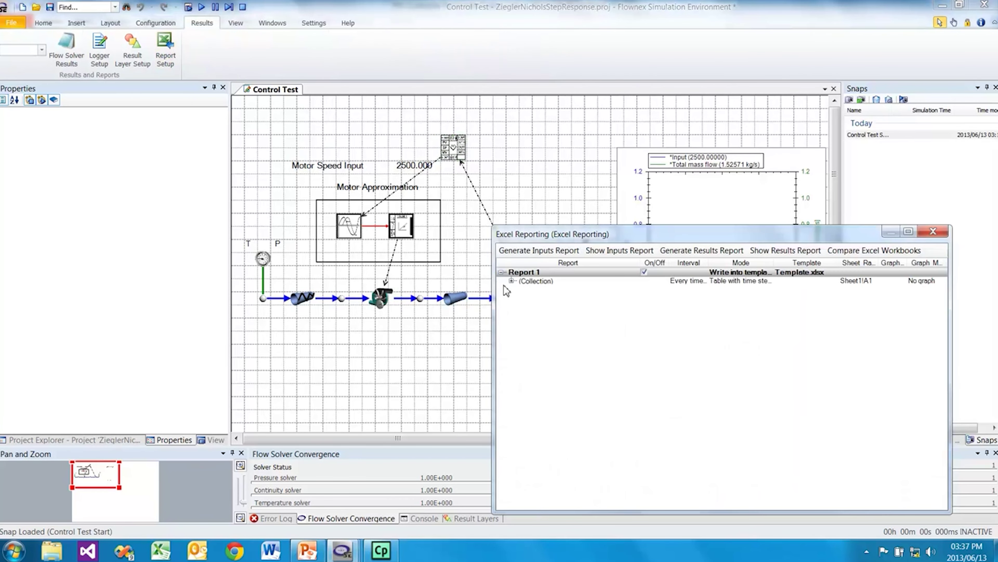
click(511, 281)
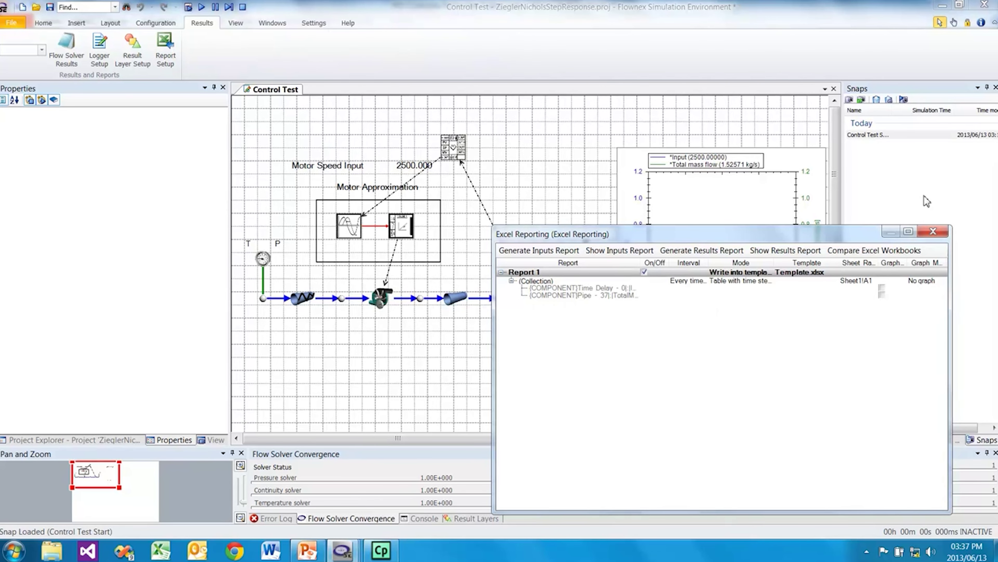
click(933, 231)
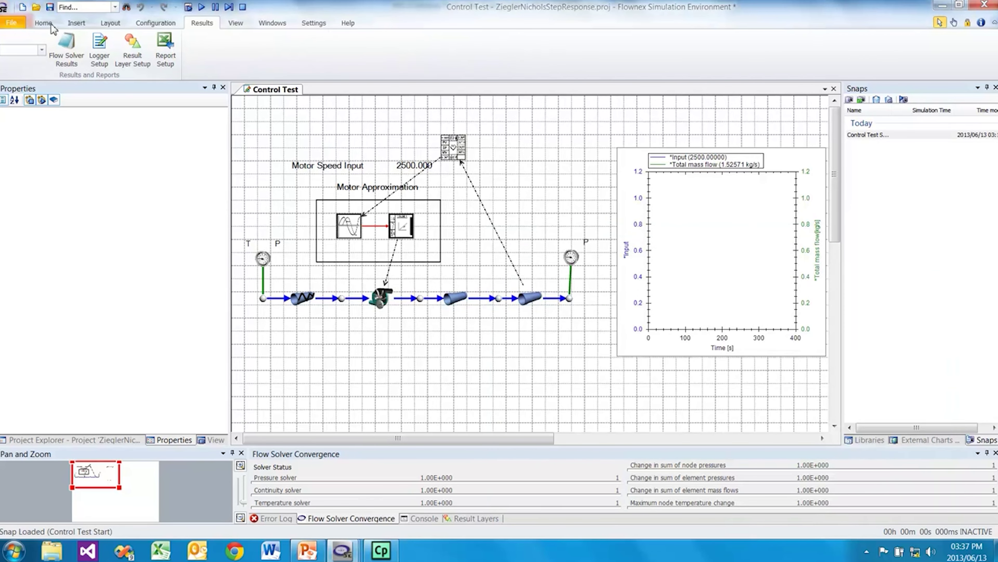
- Run the simulation and open Report 1's Excel template for editing
click(43, 22)
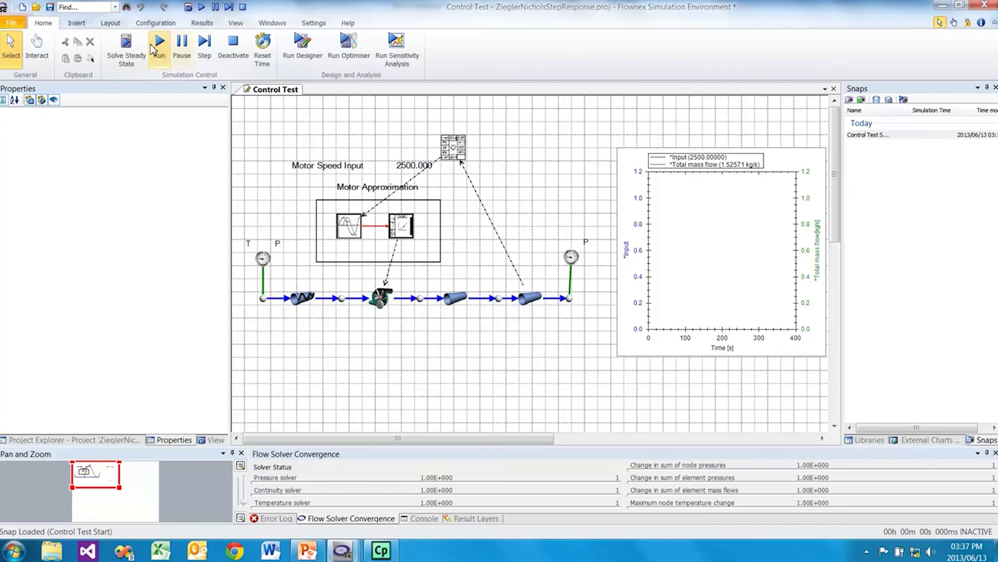
click(159, 46)
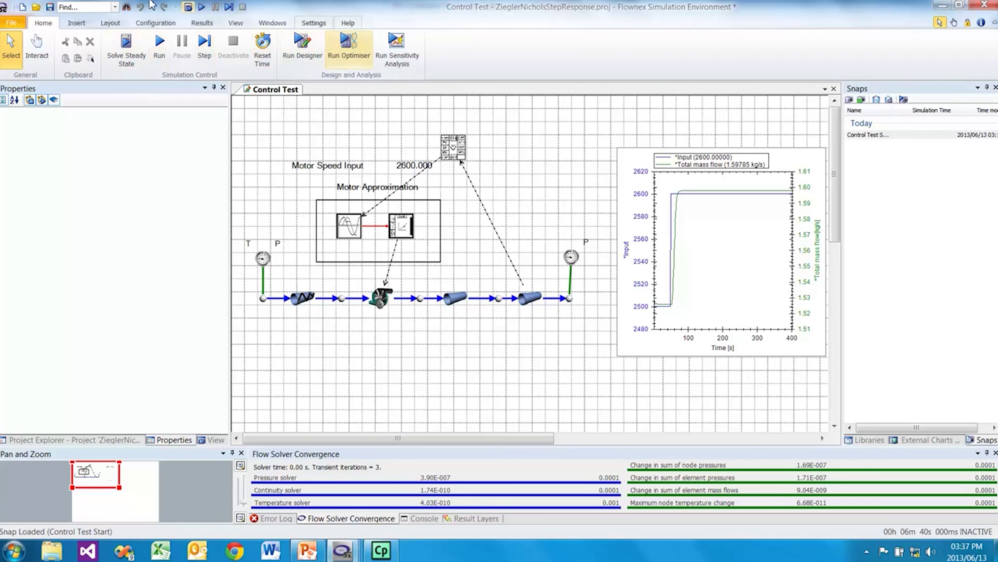
click(200, 23)
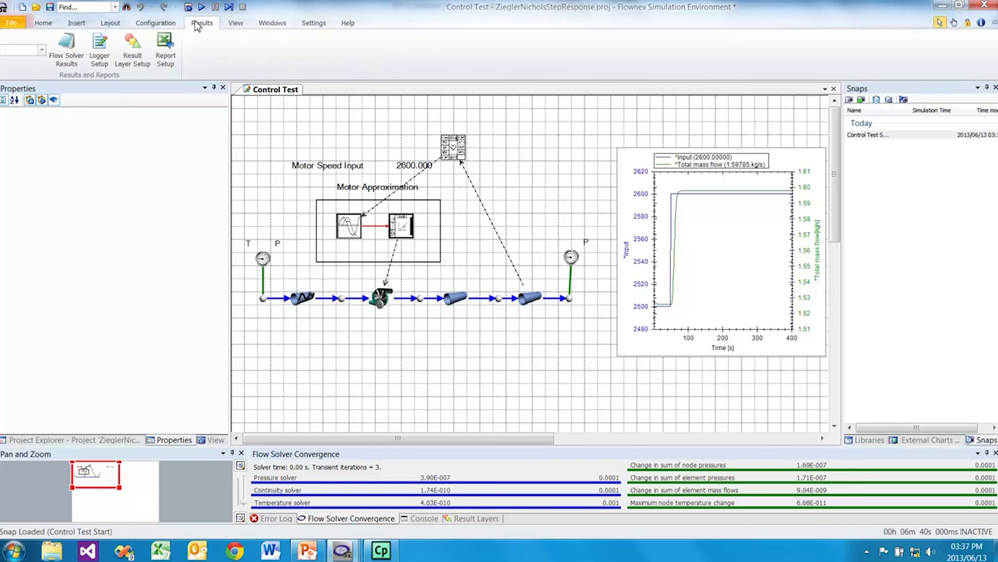
click(166, 49)
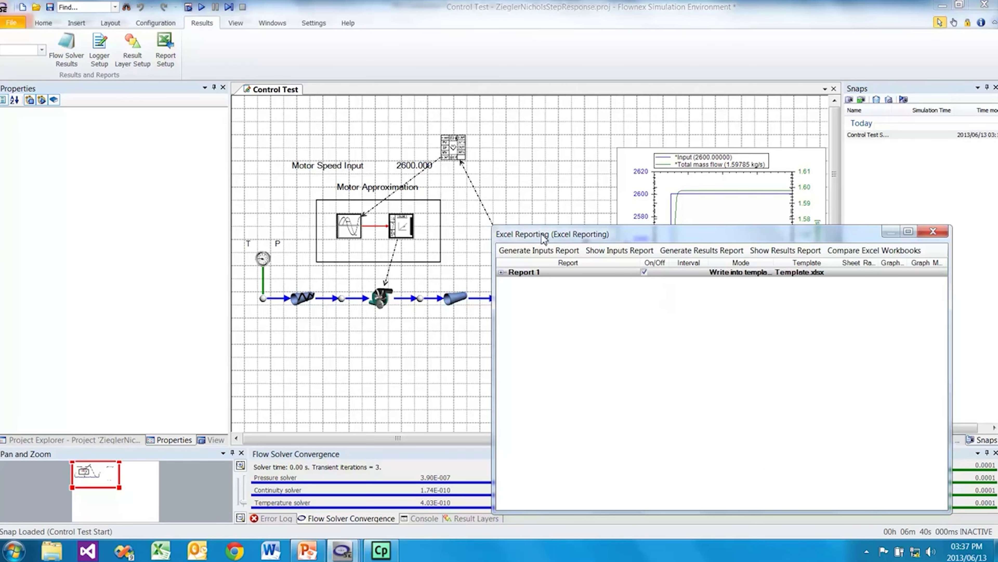
right_click(547, 273)
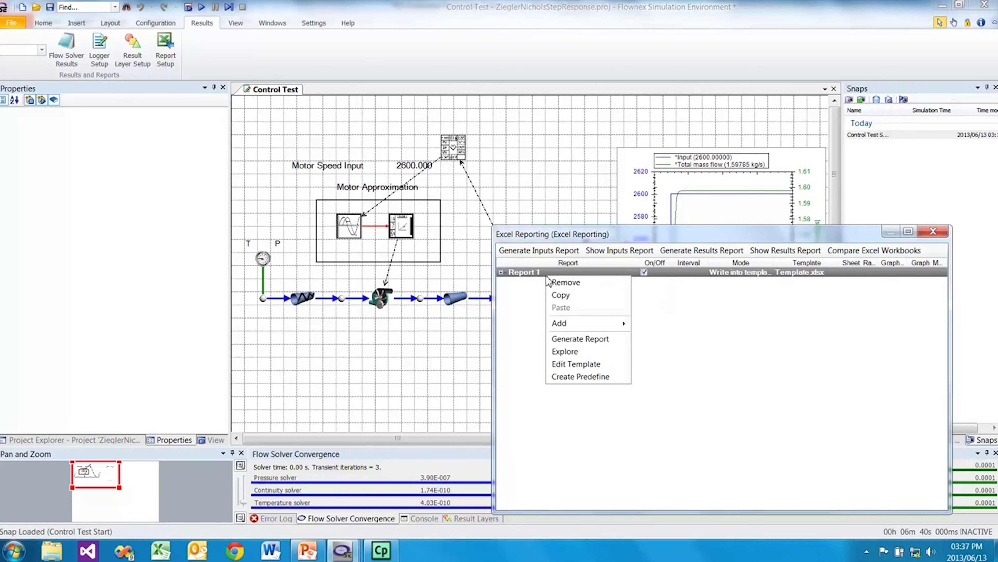
click(586, 364)
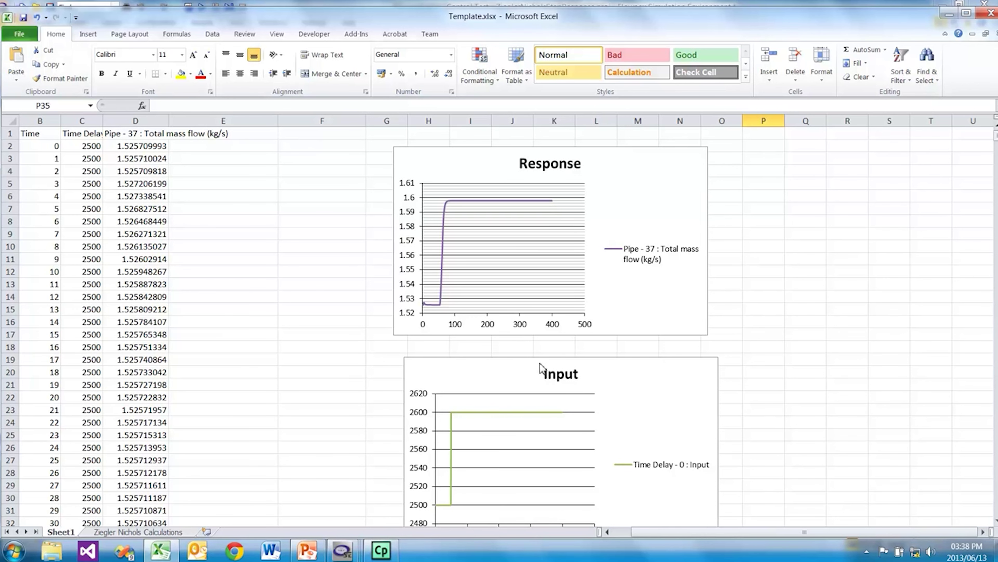
- Examine the Response, Input and Response Detail charts on Sheet1, followed by the Ziegler Nichols Calculations sheet
scroll(528, 365, down, 4)
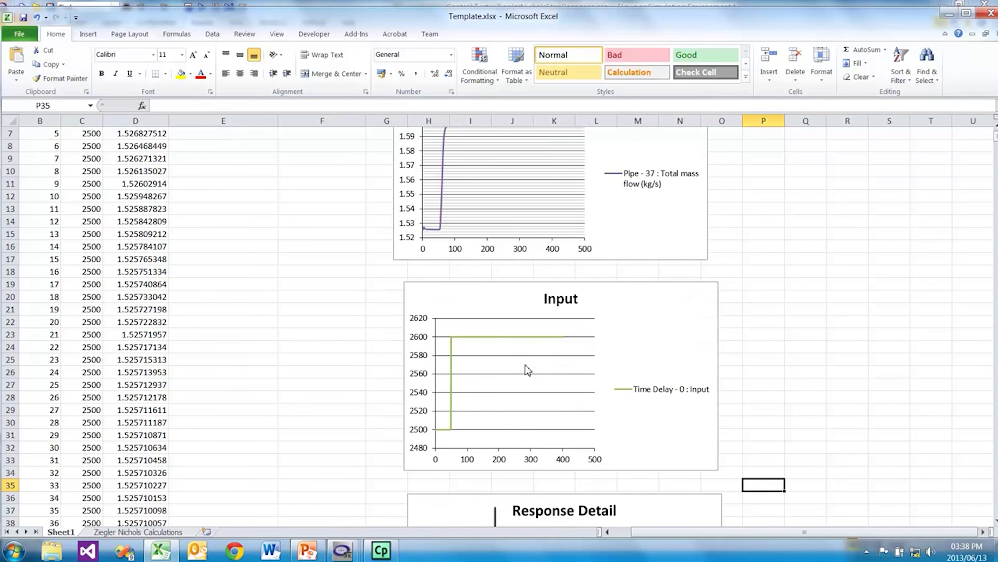
scroll(519, 370, down, 4)
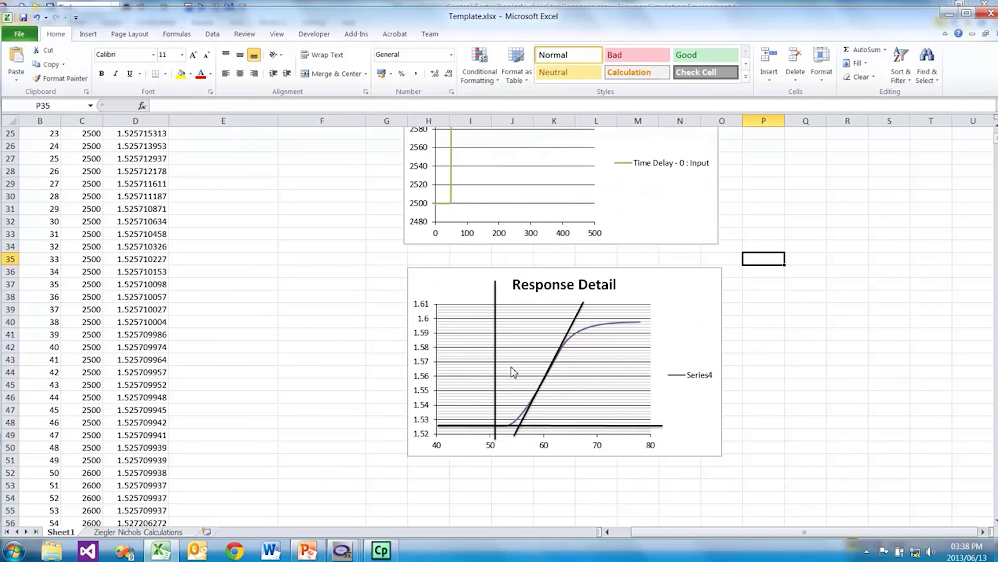
scroll(511, 372, up, 7)
scroll(511, 372, down, 8)
click(930, 245)
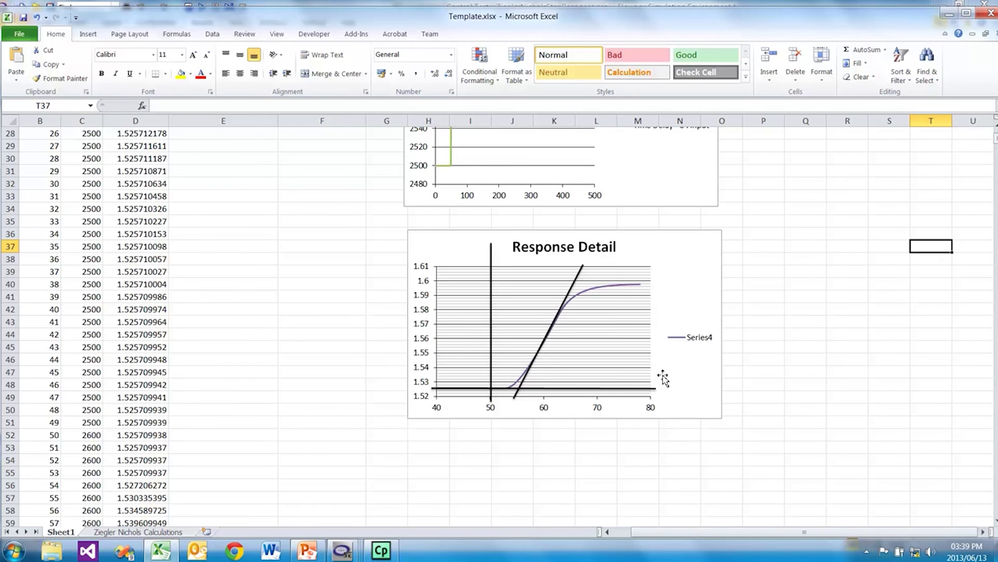
click(156, 533)
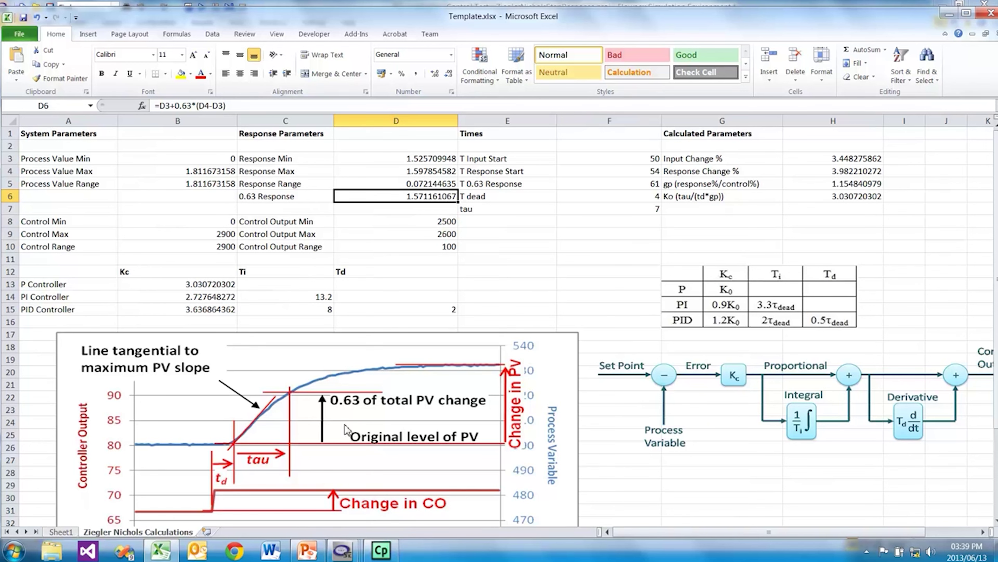
- Switch to the ZieglerNicholsStepResponse project in Flownex and close the Excel Reporting window
click(349, 549)
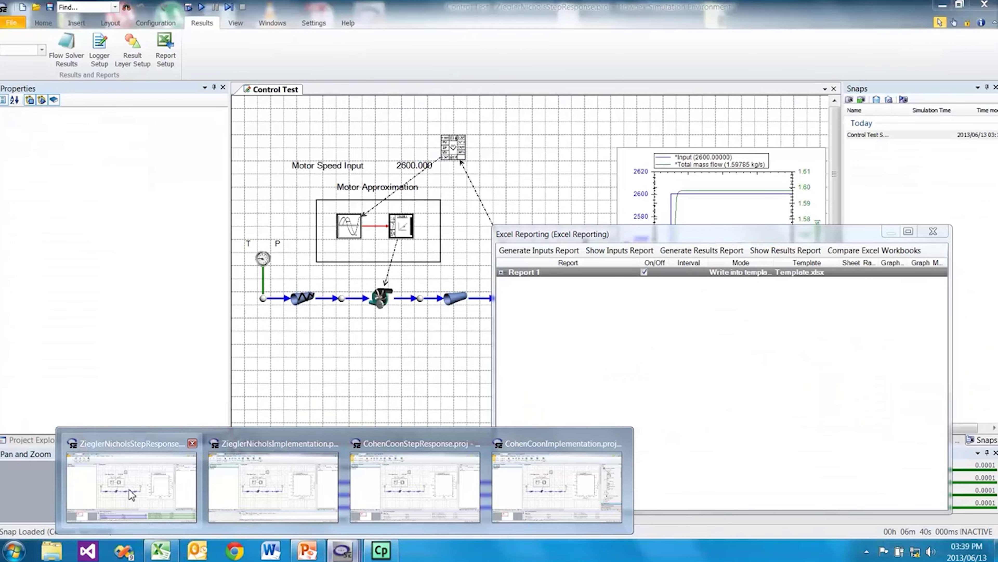
click(133, 494)
click(934, 231)
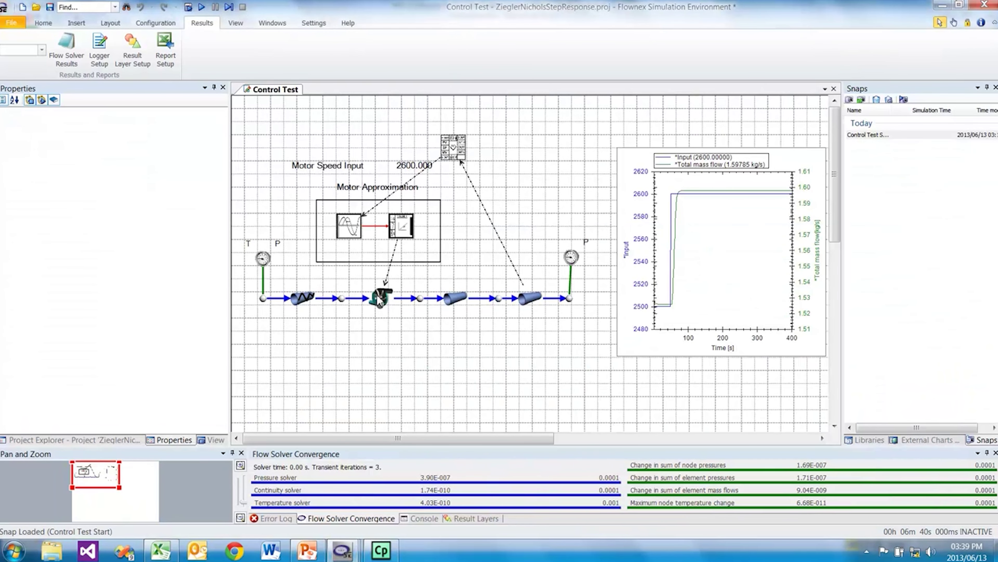
- Solve the steady state with the variable speed pump's rotational speed set to 2900 rpm and show the last pipe's results
click(382, 299)
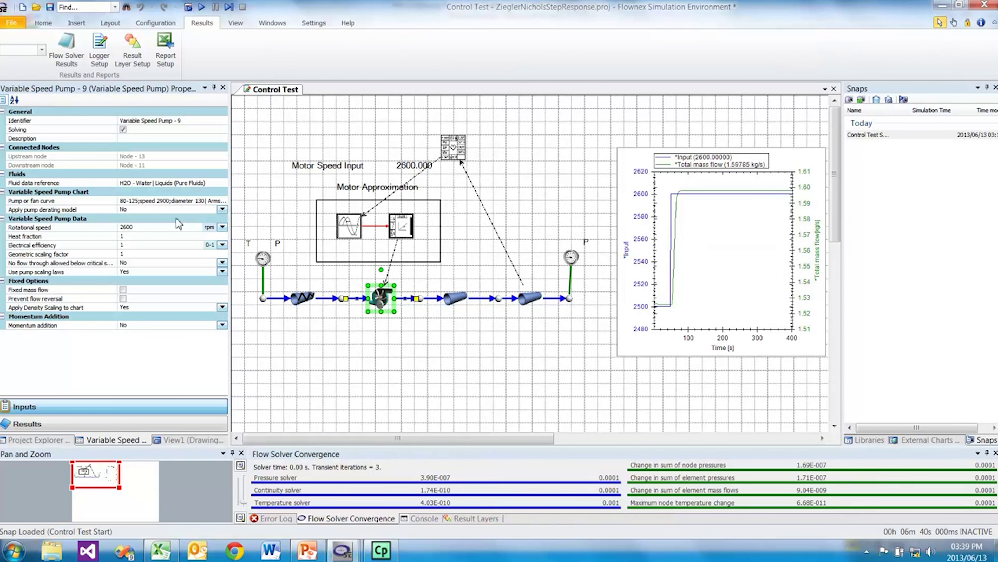
click(123, 227)
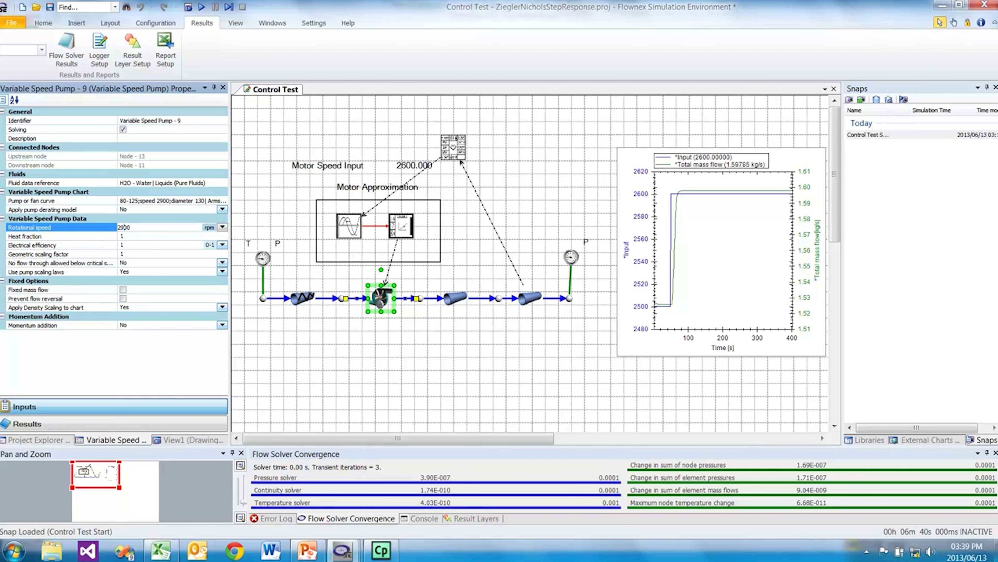
click(189, 7)
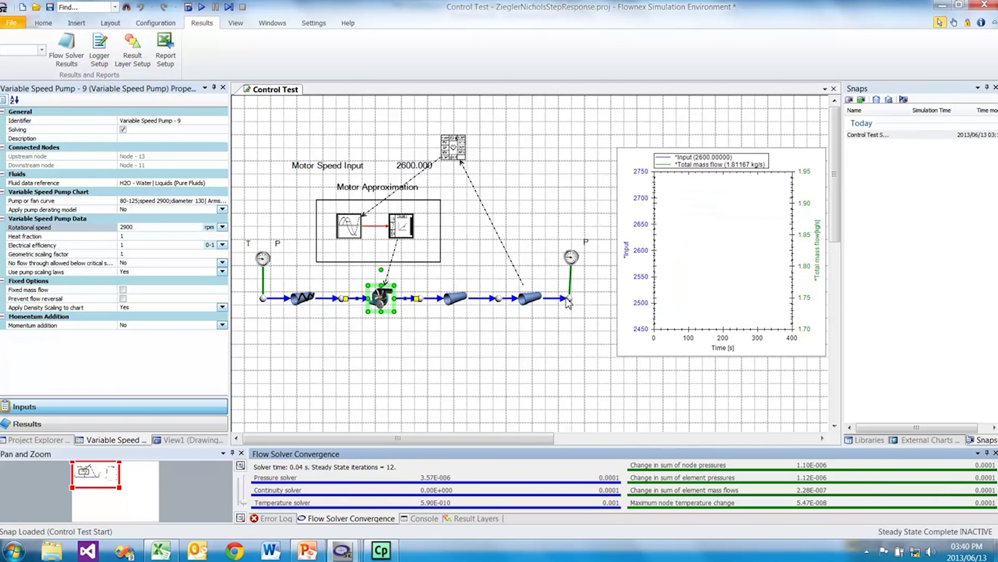
click(535, 298)
click(107, 430)
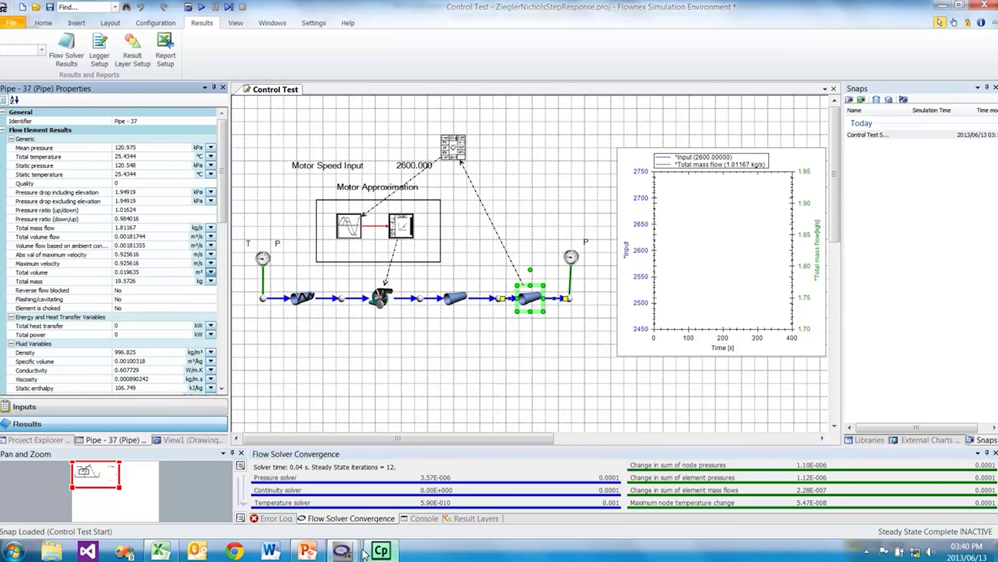
- Switch to the Template.xlsx workbook in Excel and compare the Sheet1 response data with the Ziegler Nichols Calculations sheet
click(161, 551)
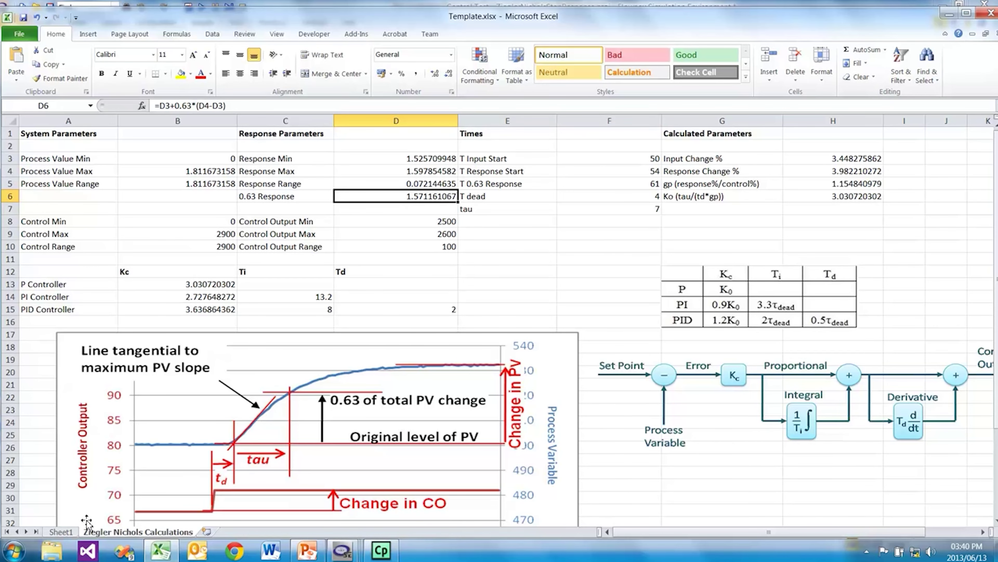
click(67, 532)
scroll(102, 365, up, 9)
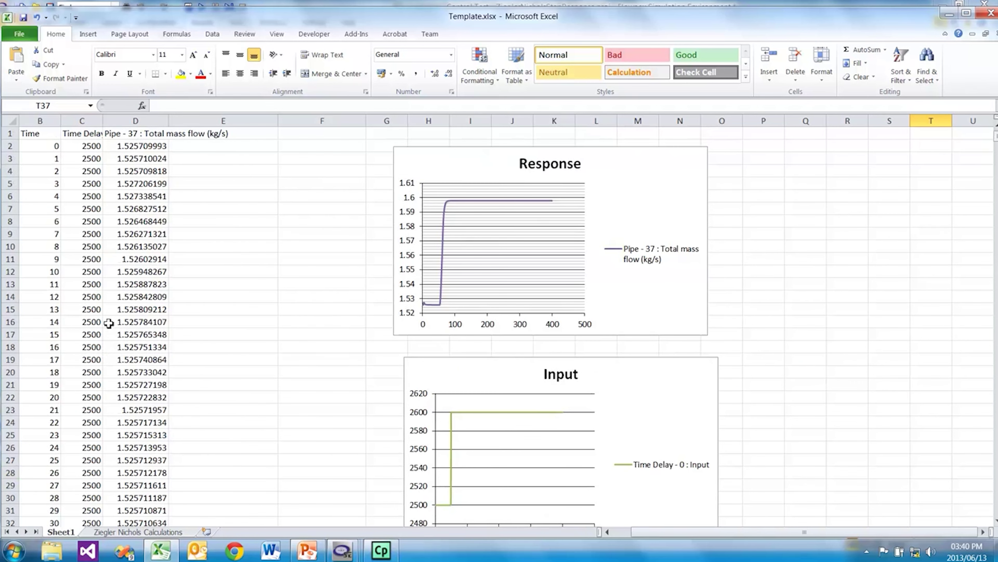
click(119, 532)
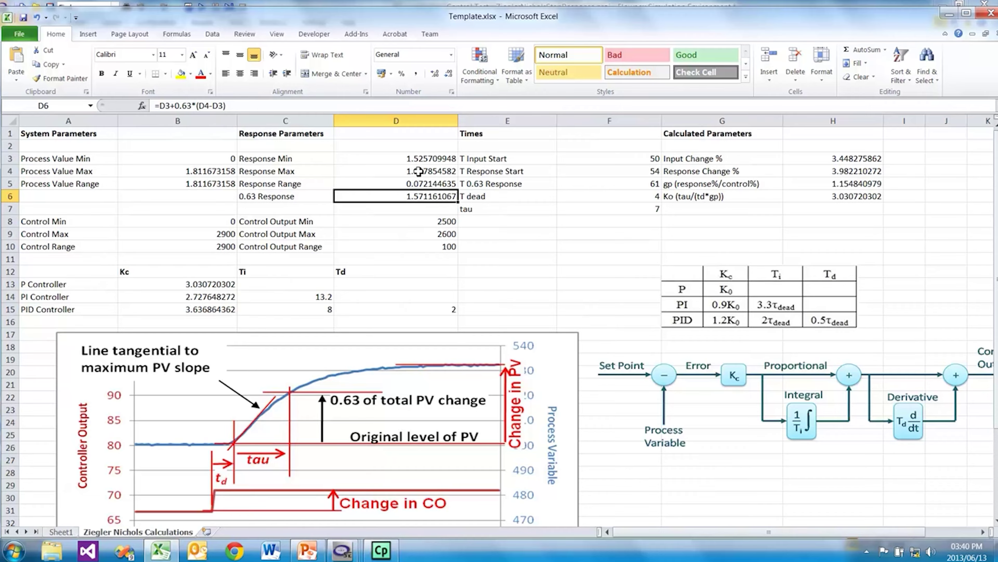
click(61, 531)
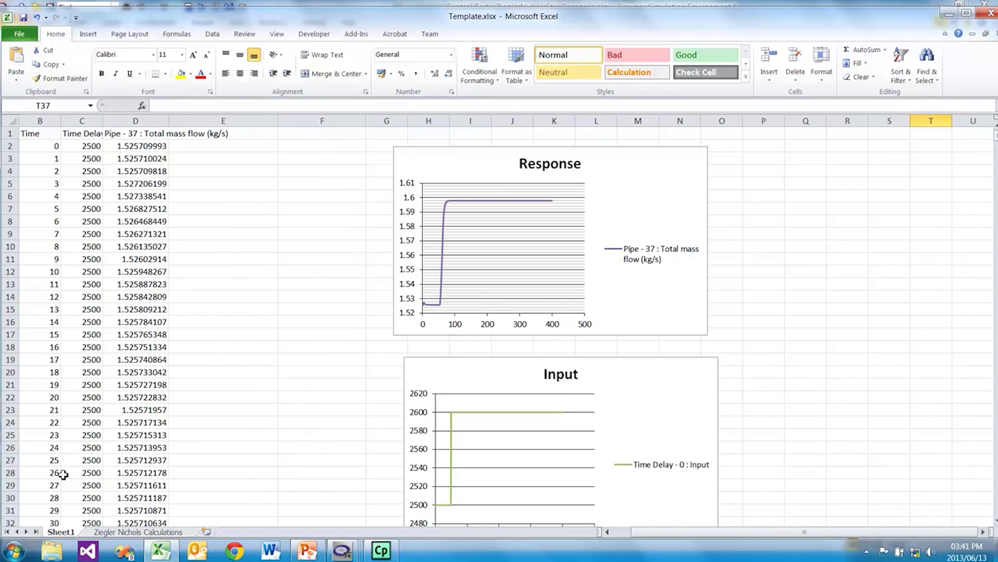
click(154, 535)
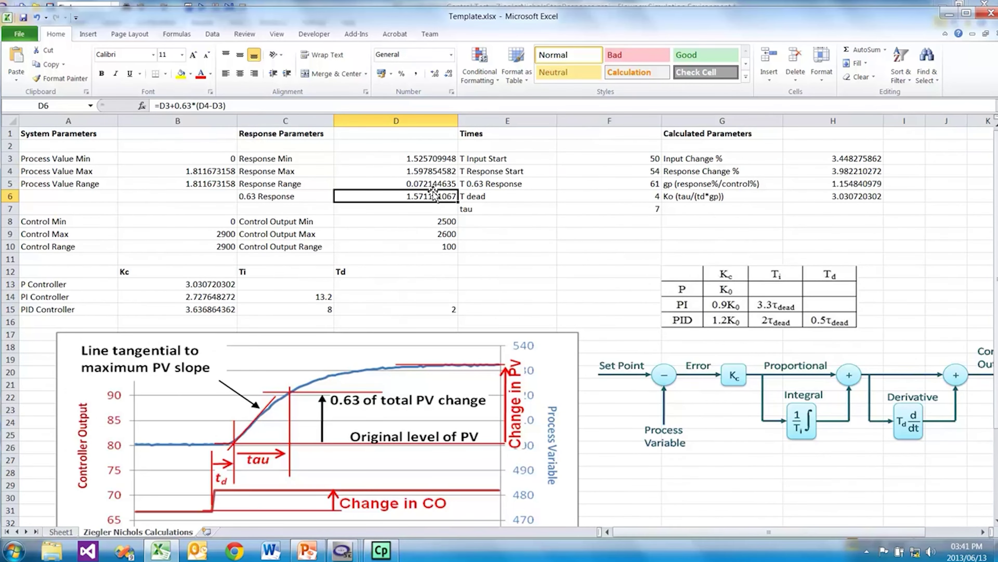
- Examine the T Input Start, T Response Start and T 0.63 Response times and the gp parameter in the calculations
click(649, 158)
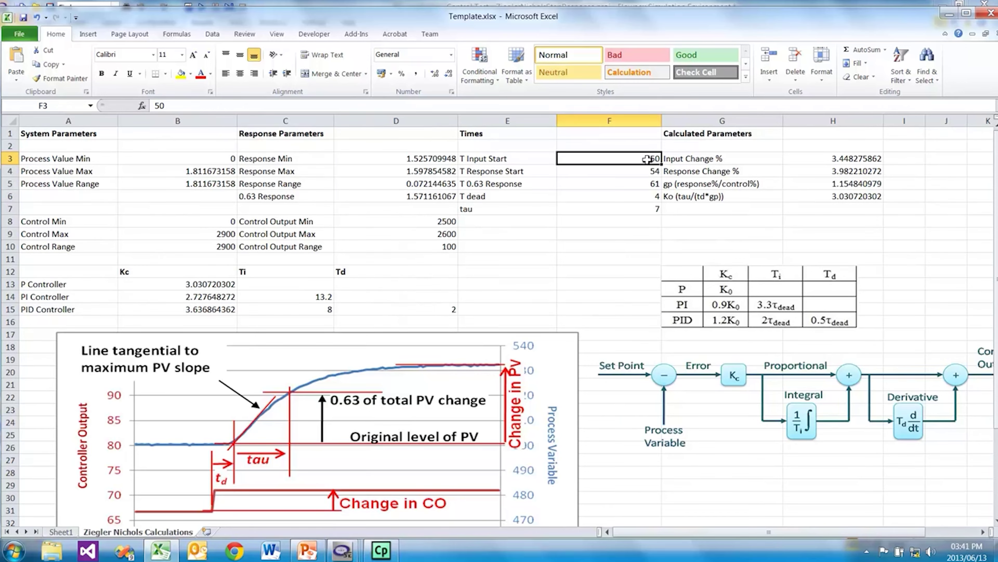
click(642, 174)
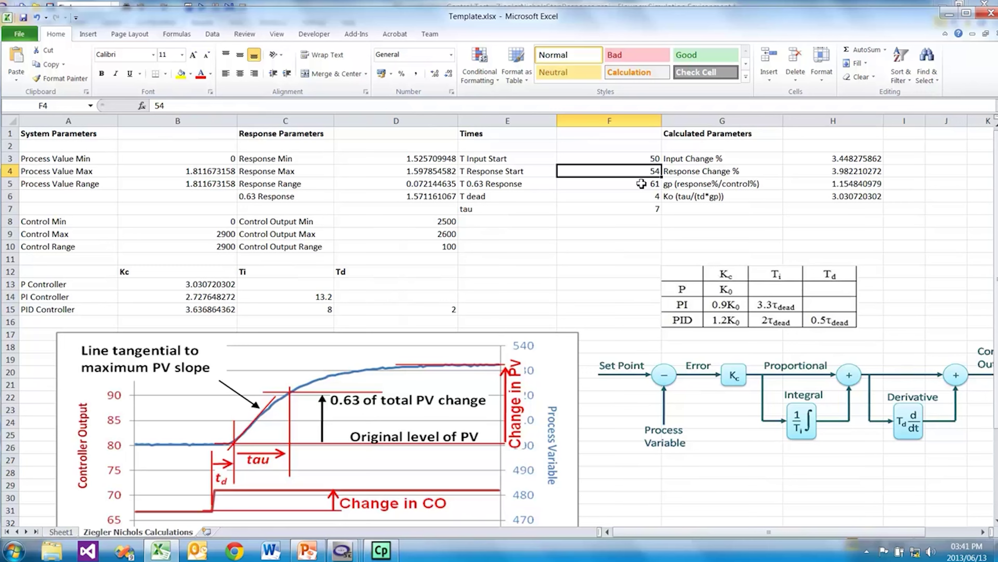
click(645, 185)
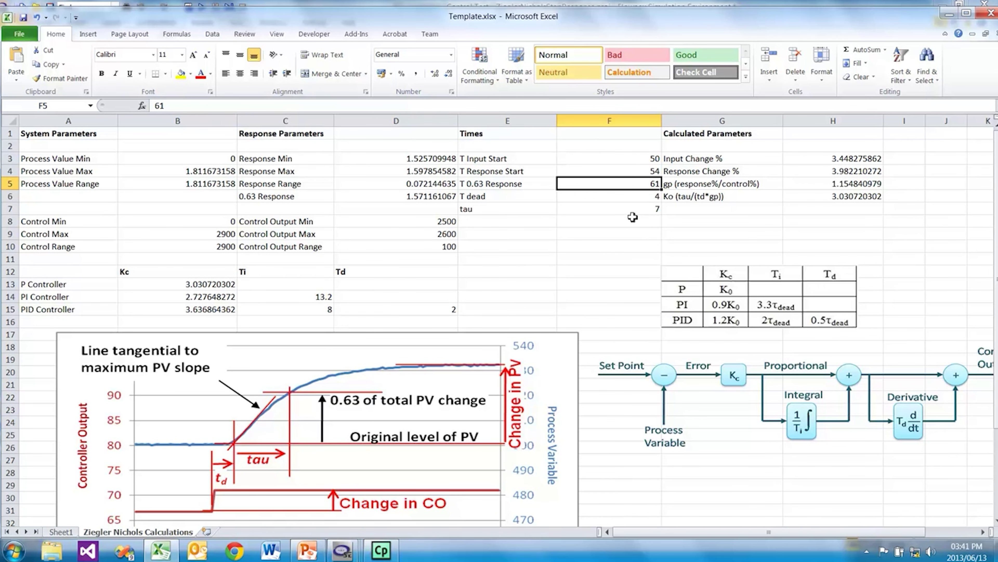
scroll(633, 216, down, 1)
scroll(658, 185, up, 1)
click(715, 185)
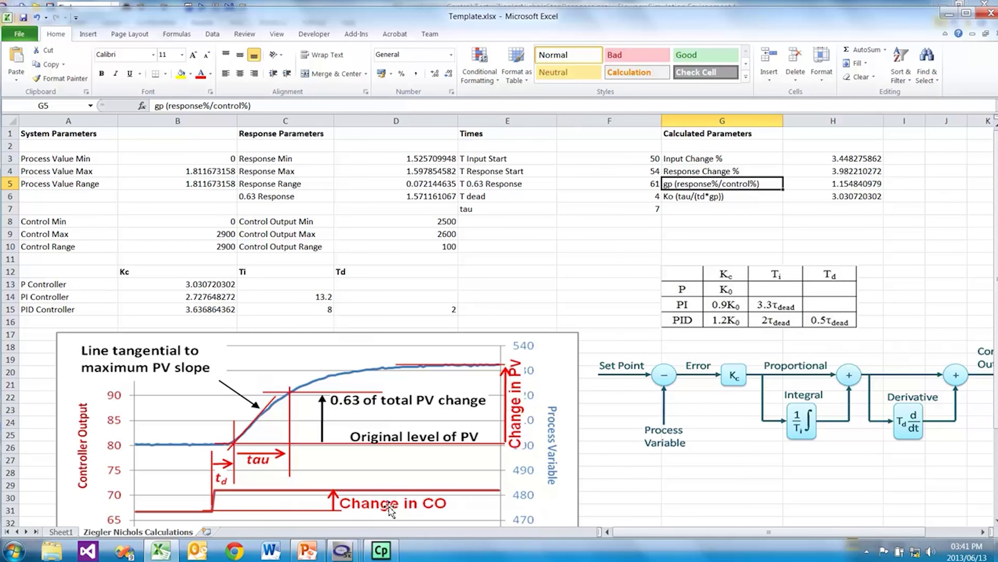
- Switch to the ZieglerNicholsImplementation project in Flownex, show the PID controller's properties and run the simulation
mouse_move(346, 555)
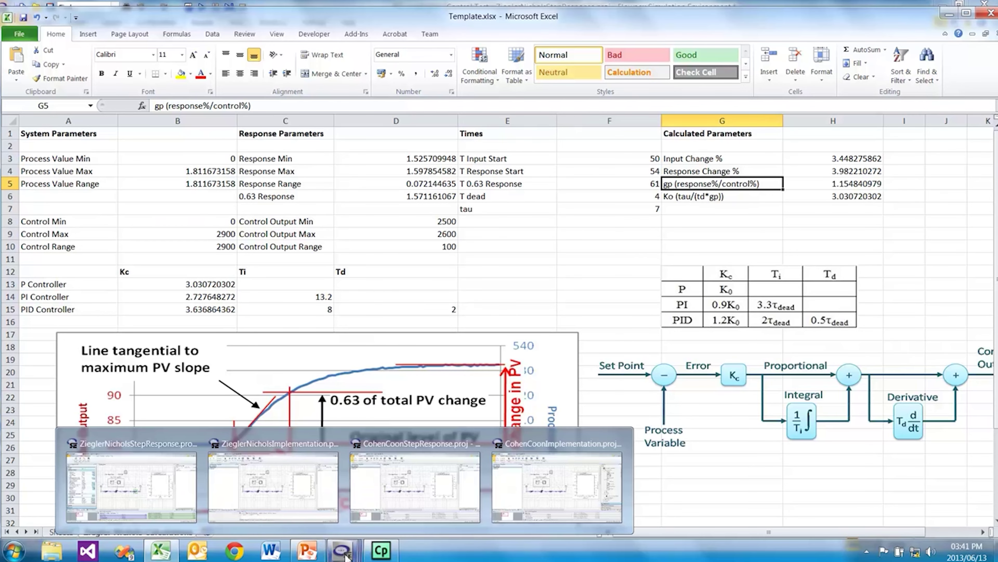
click(335, 489)
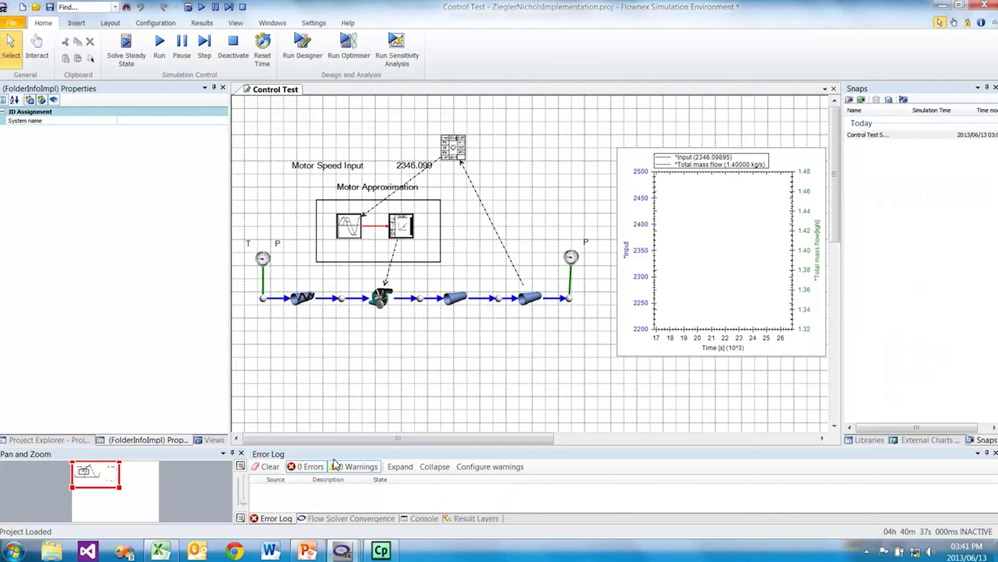
click(460, 154)
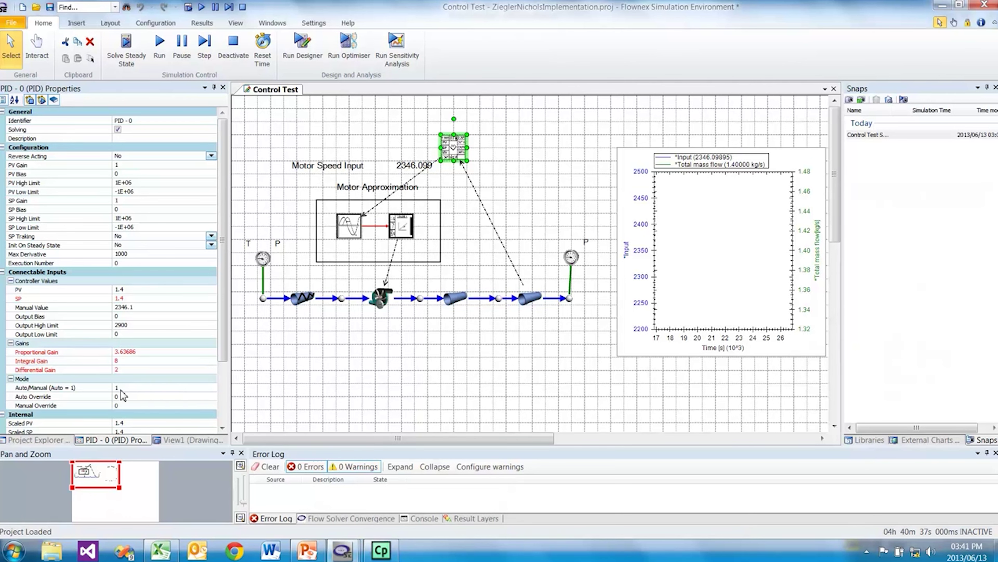
click(165, 44)
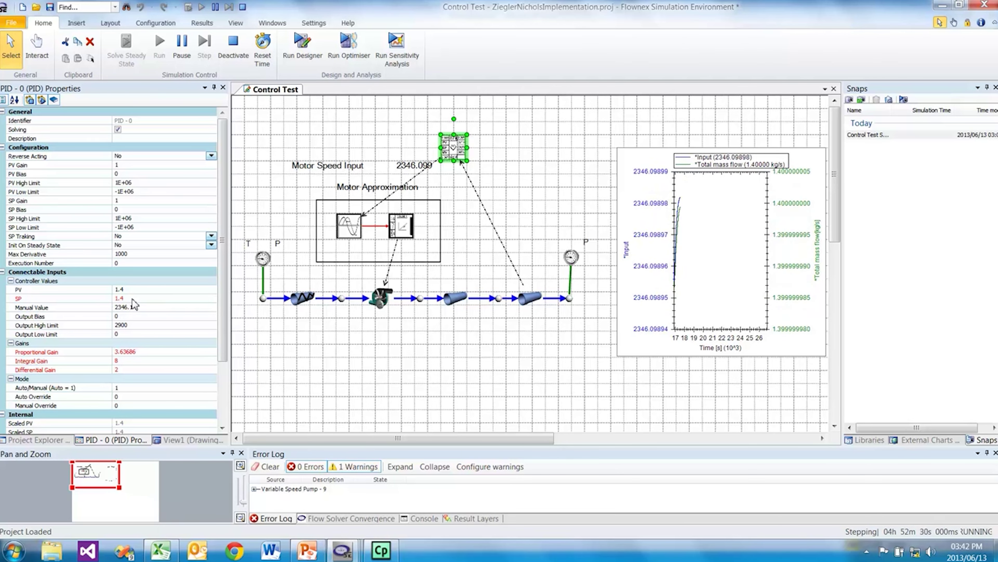
- While the simulation runs, set the PID controller's SP to 1.5, let the flow settle, and set it to 1.3
click(134, 299)
key(BackSpace)
text(5)
click(131, 290)
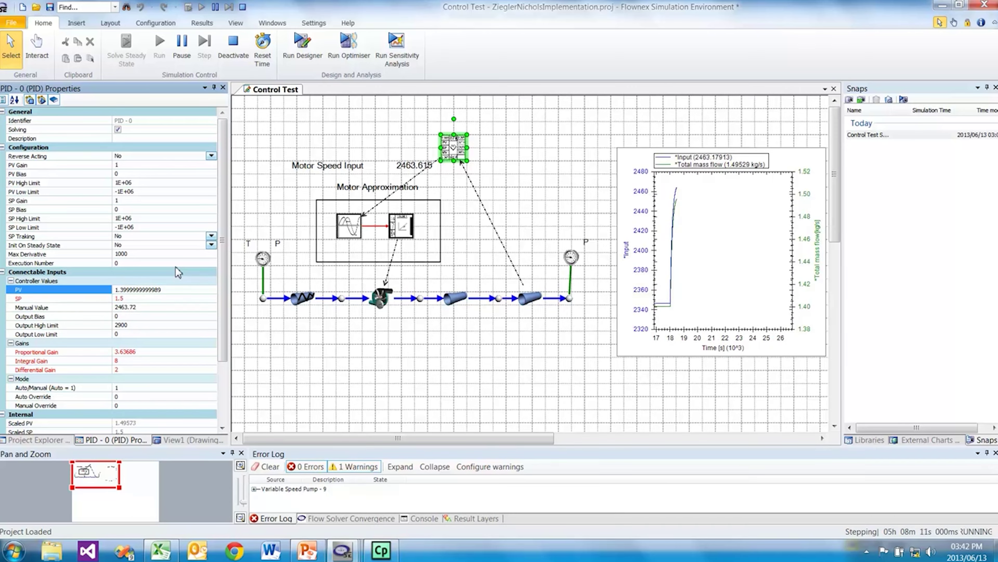
click(163, 299)
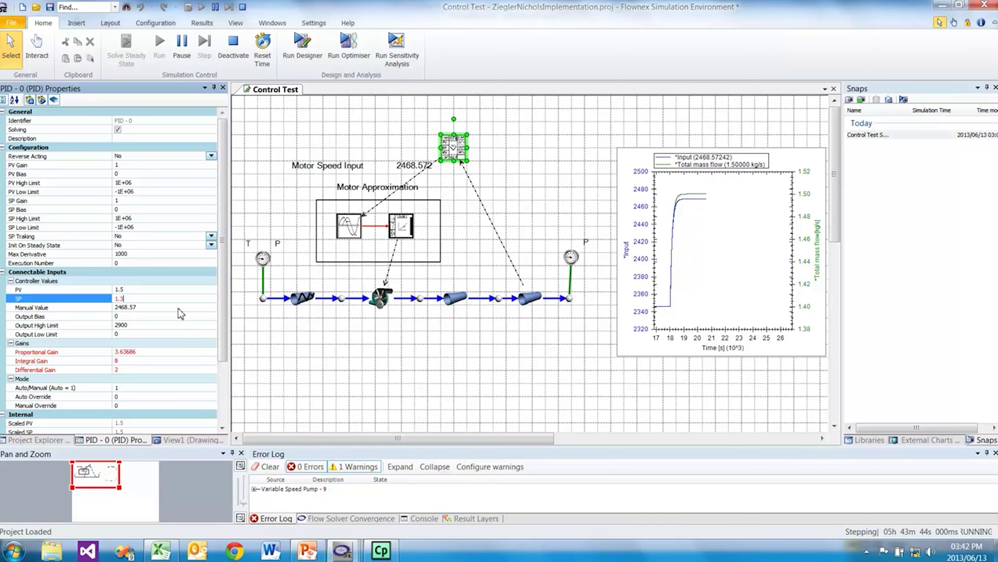
click(81, 311)
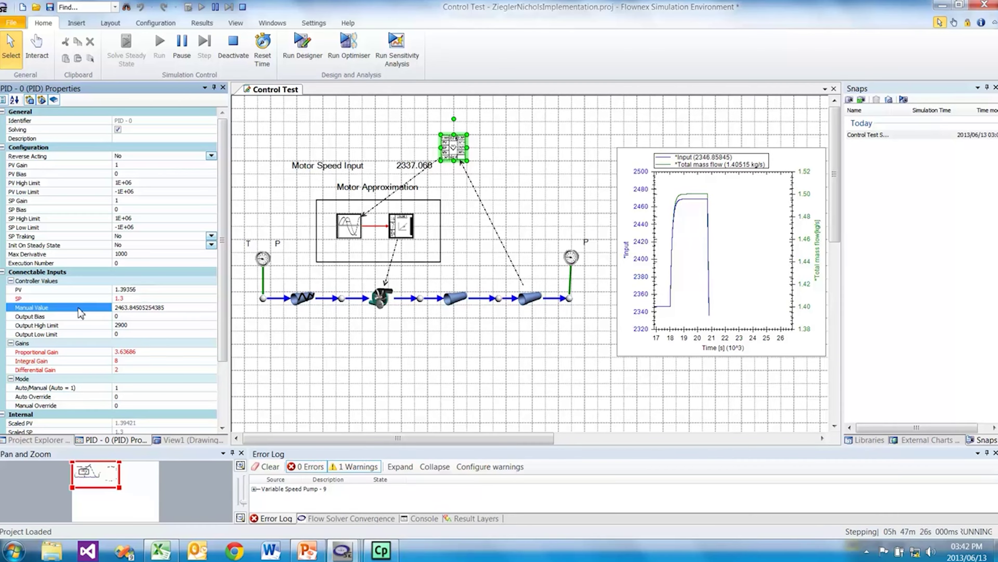
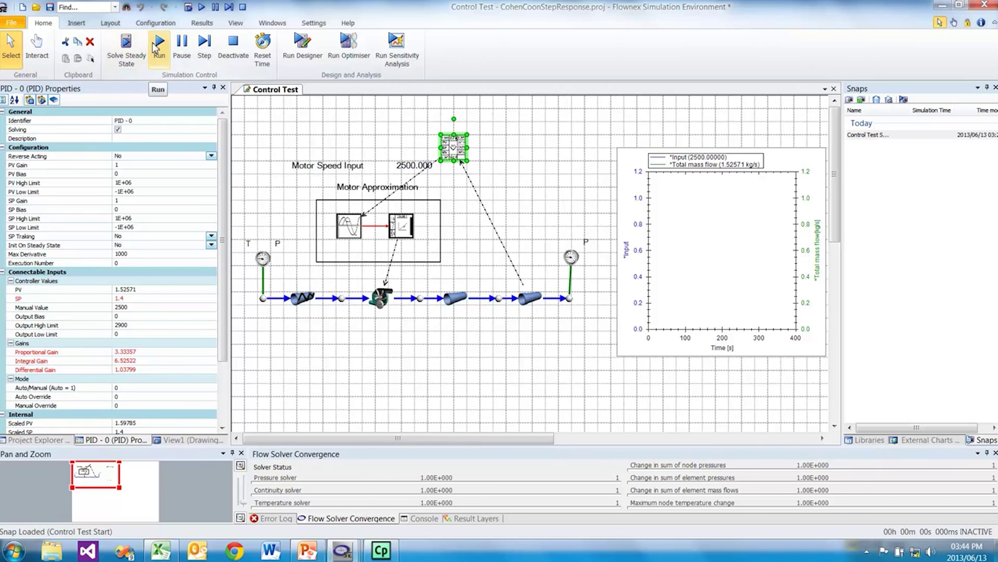
- Run the CohenCoonStepResponse simulation and open the Excel template of Report 1 for editing
click(155, 48)
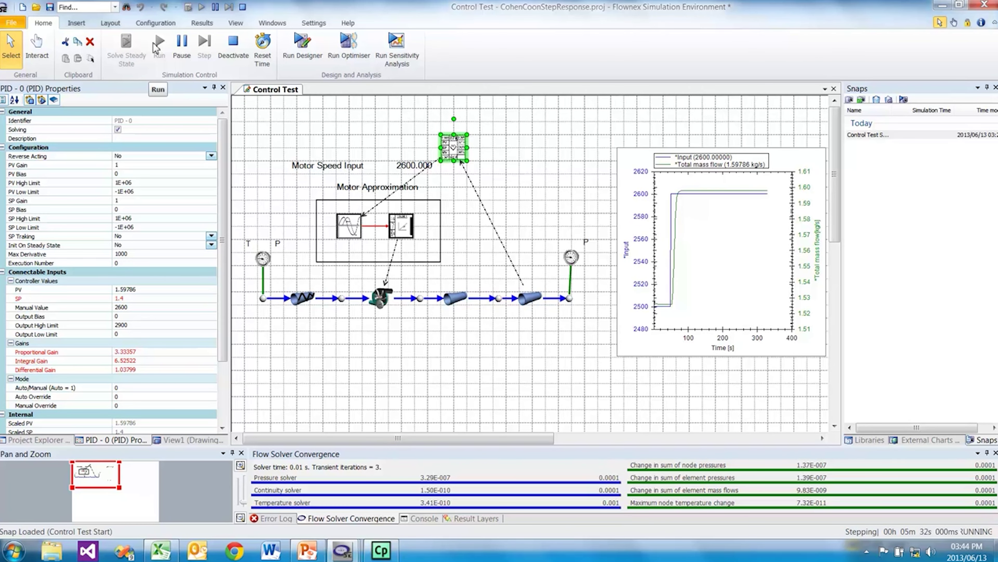
click(76, 28)
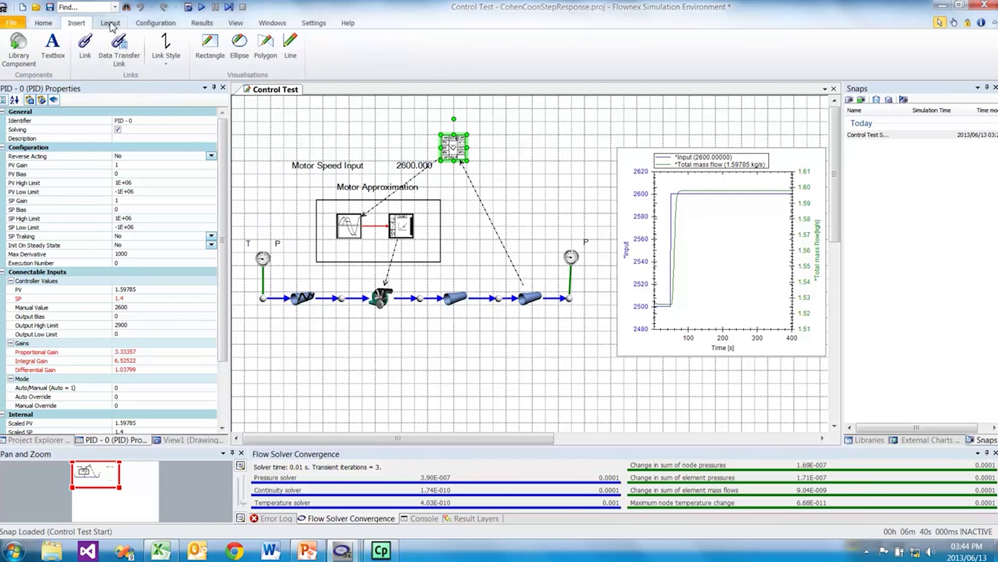
click(216, 23)
click(165, 52)
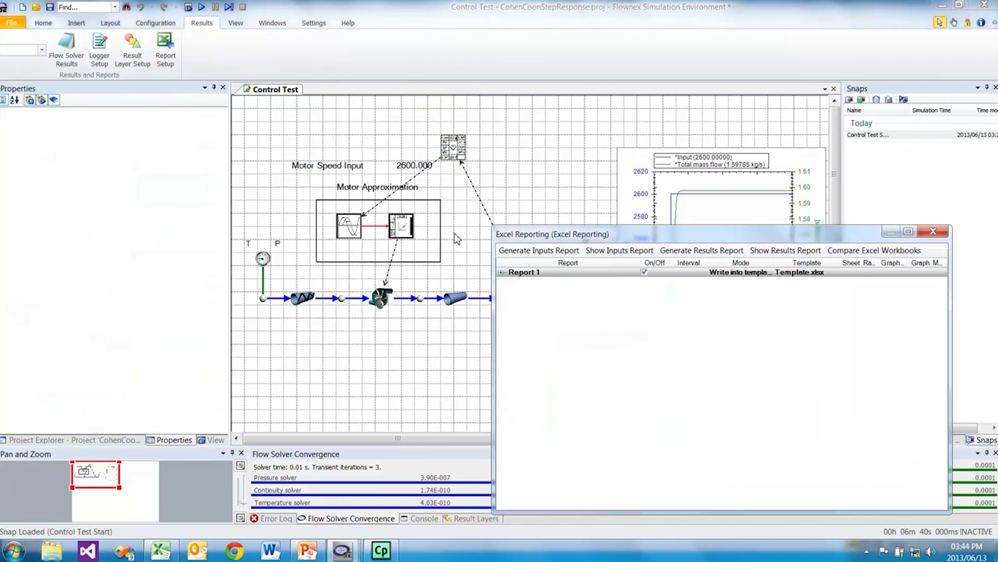
right_click(580, 275)
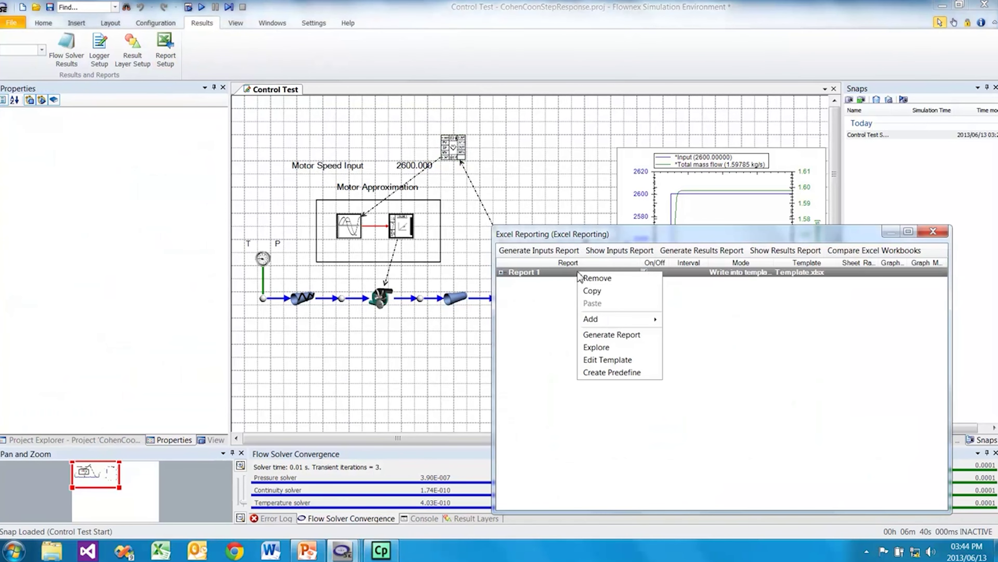
click(623, 360)
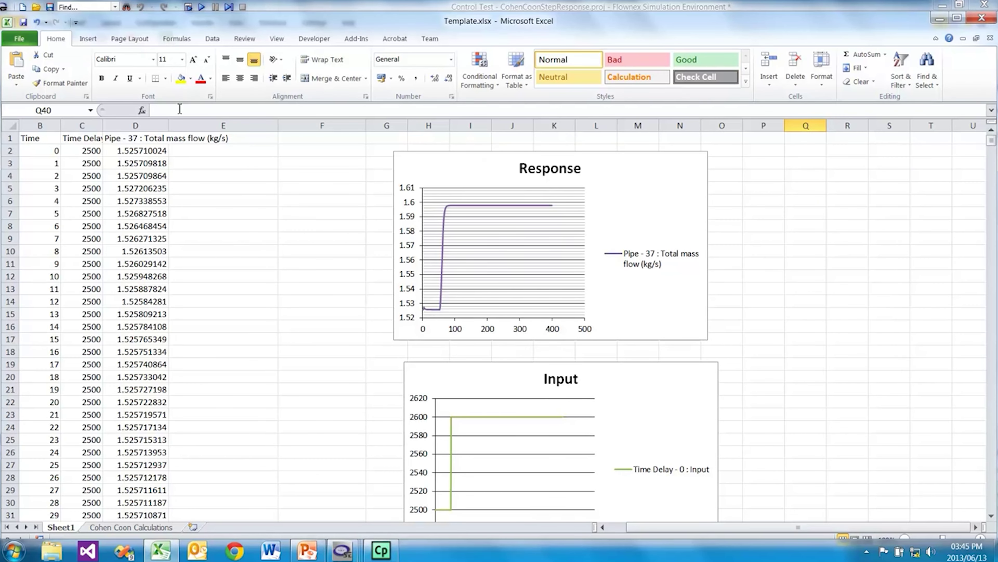
- Examine the Response, Input and Response Detail charts on Sheet1 of the Template.xlsx workbook
scroll(625, 214, down, 3)
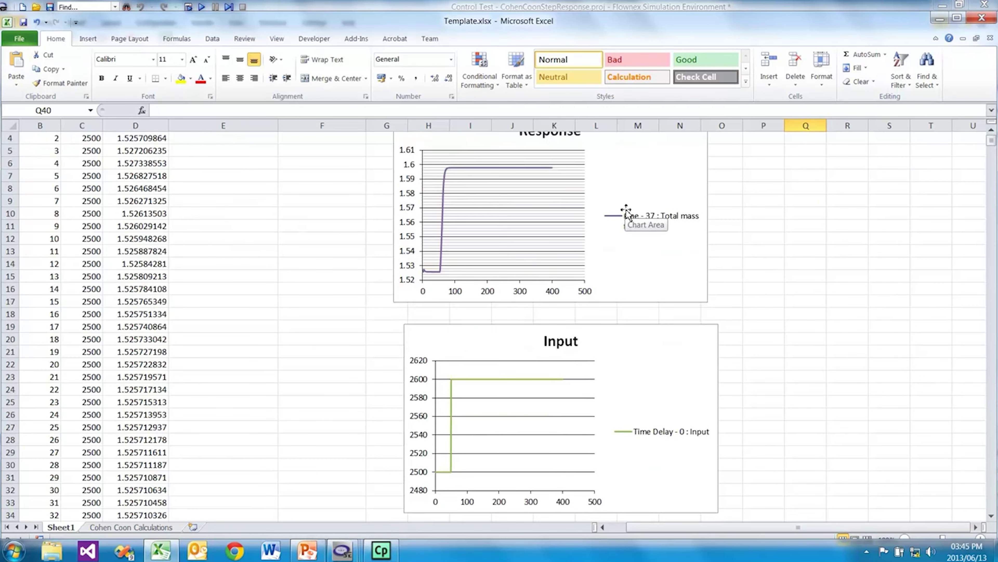
scroll(624, 217, down, 6)
scroll(617, 216, up, 3)
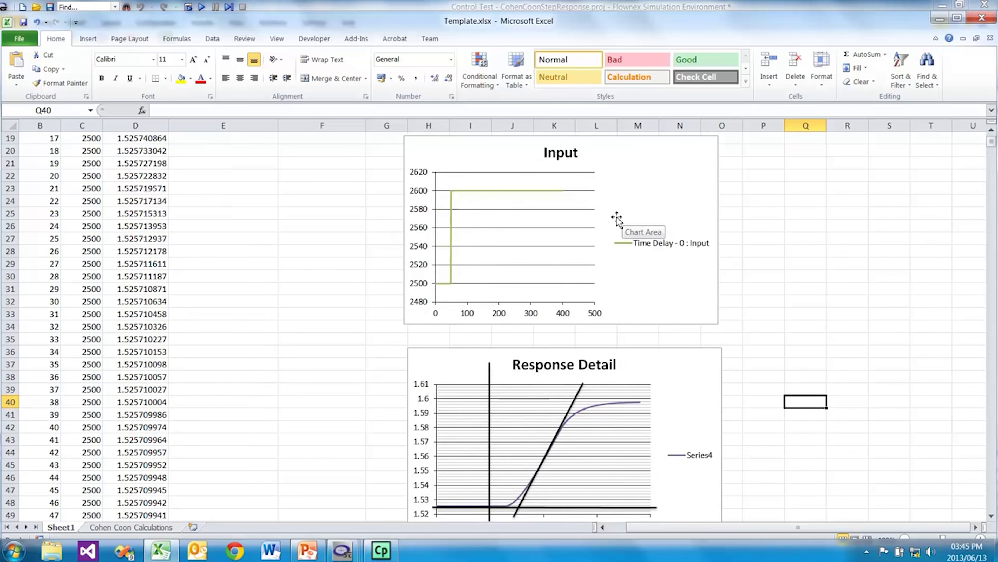
scroll(617, 216, down, 3)
scroll(616, 216, down, 2)
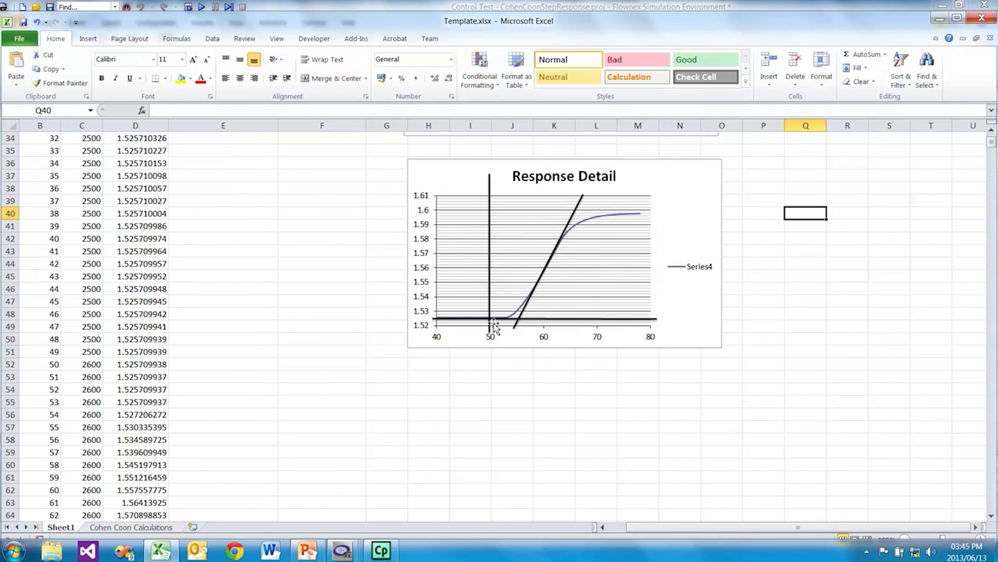
- Review the Cohen Coon Calculations sheet and inspect the PID Controller's Kc, Ti and Td formulas against the tuning rules table
click(108, 528)
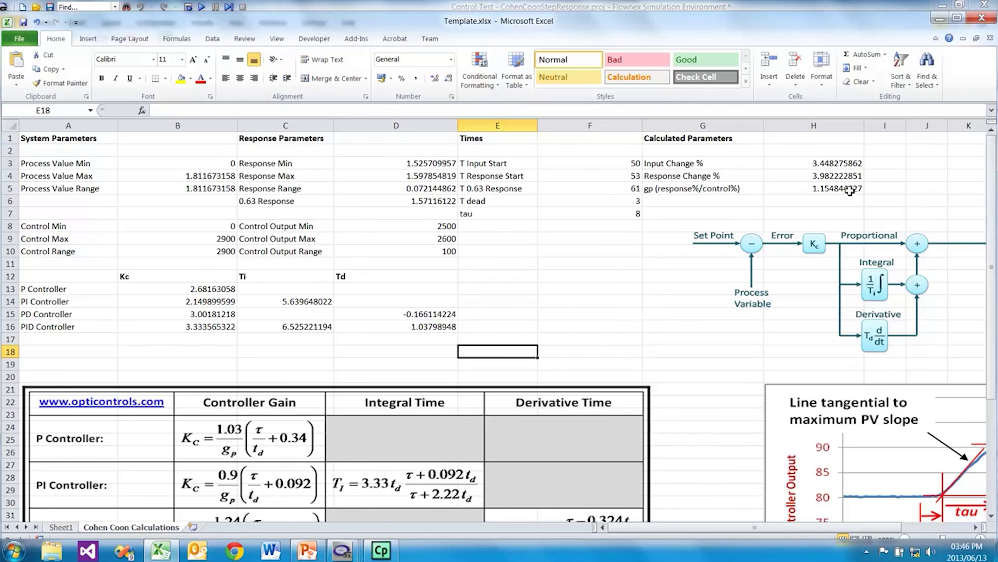
scroll(850, 190, down, 3)
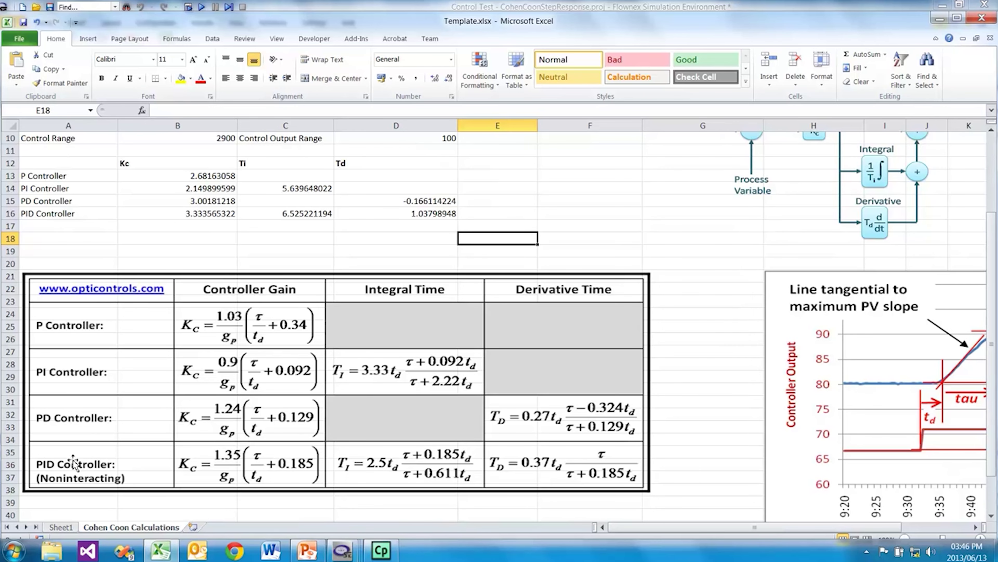
click(213, 215)
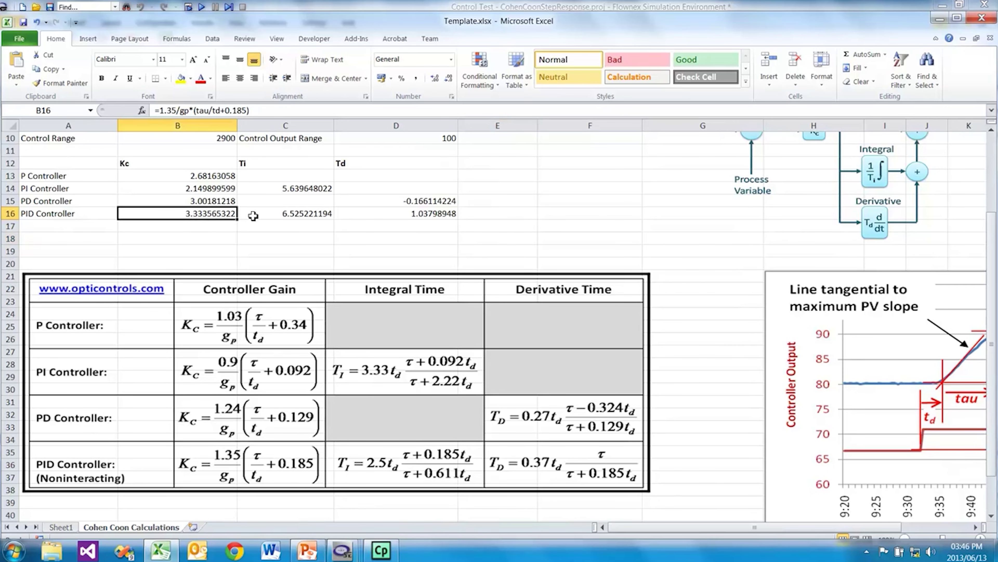
click(327, 217)
click(418, 216)
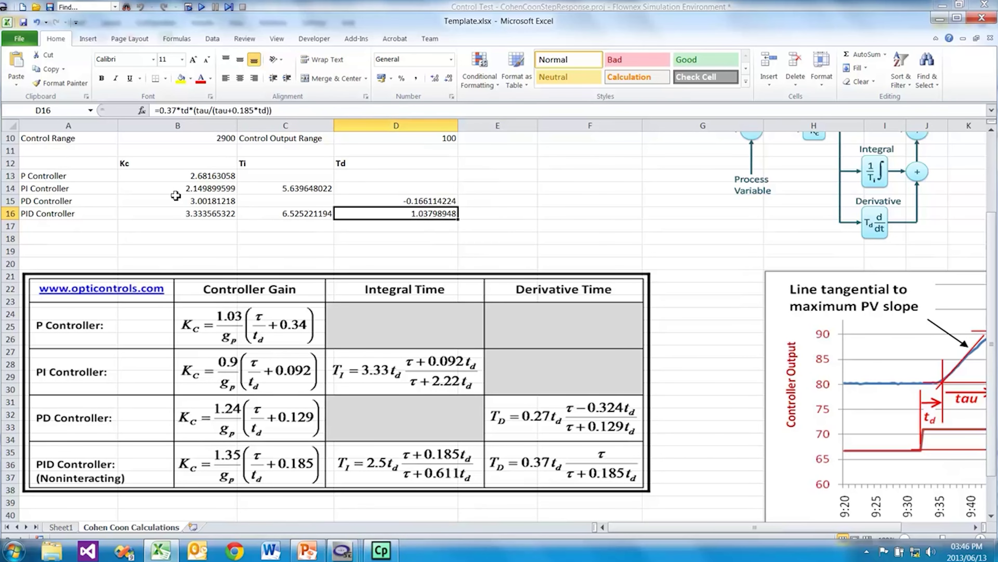
scroll(172, 194, up, 3)
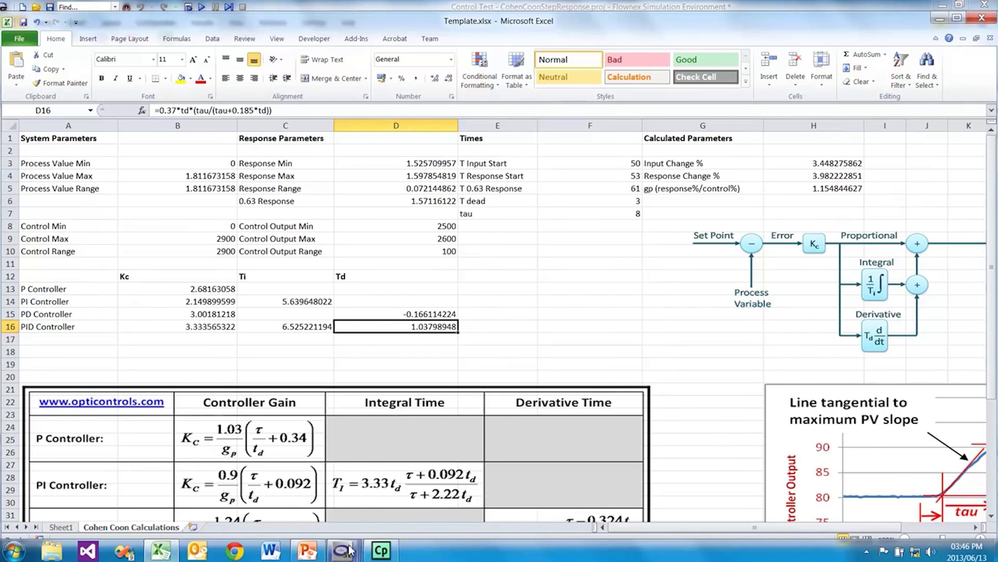
- Switch to the CohenCoonImplementation project in Flownex, show the PID controller's properties and run the simulation
mouse_move(349, 551)
click(609, 488)
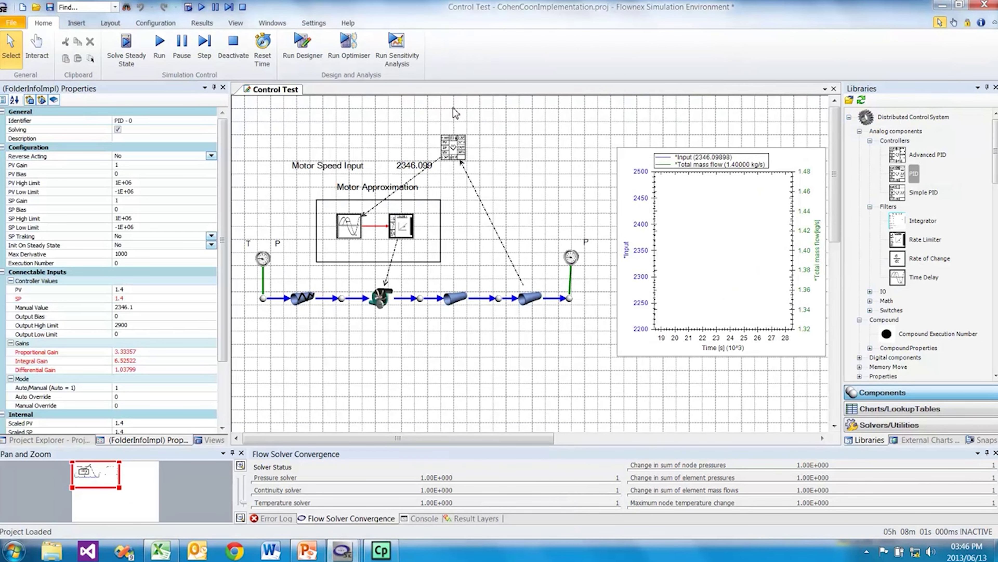
click(455, 148)
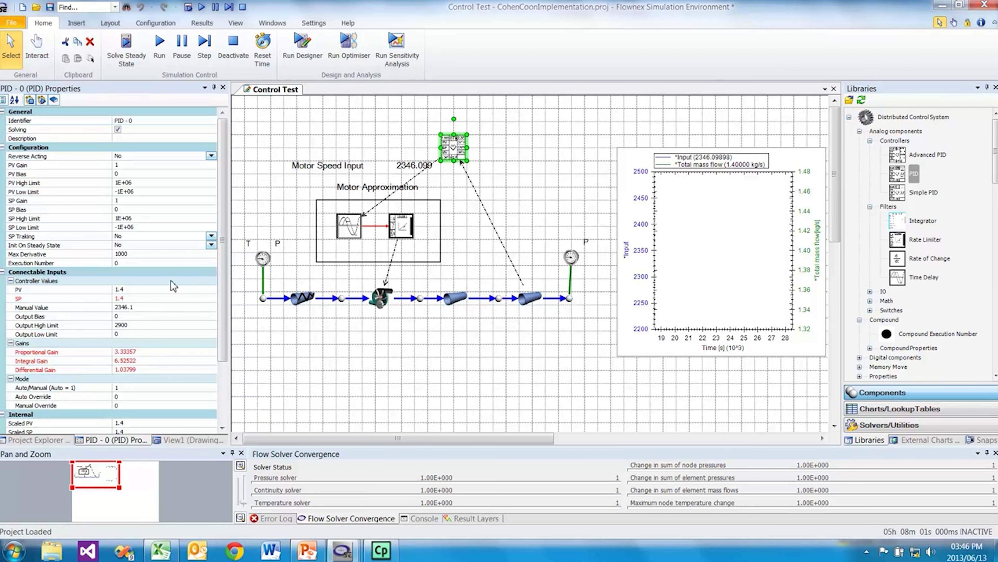
click(158, 46)
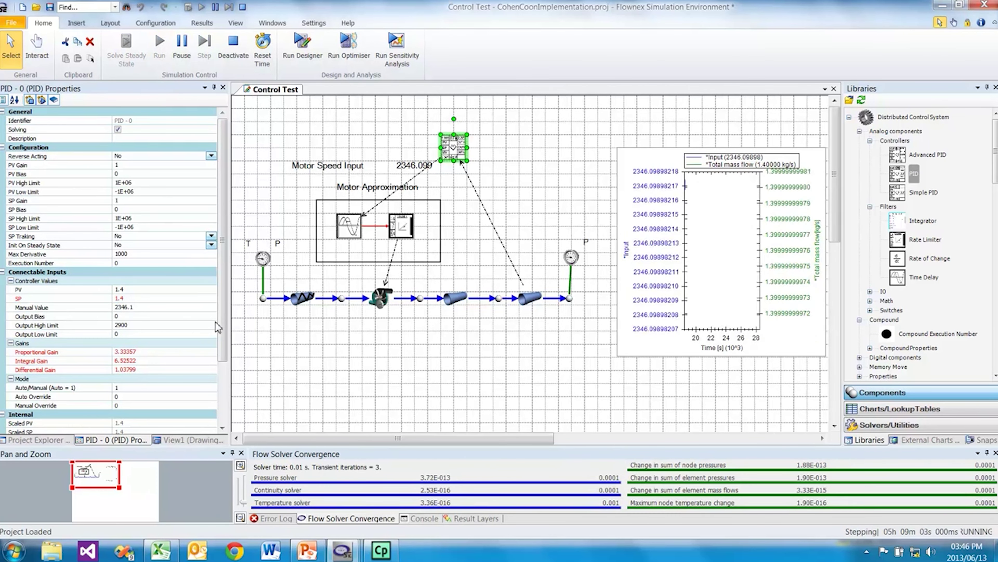
- Set the running PID controller's SP to 1.5, let the mass flow settle, and deactivate the simulation
click(134, 299)
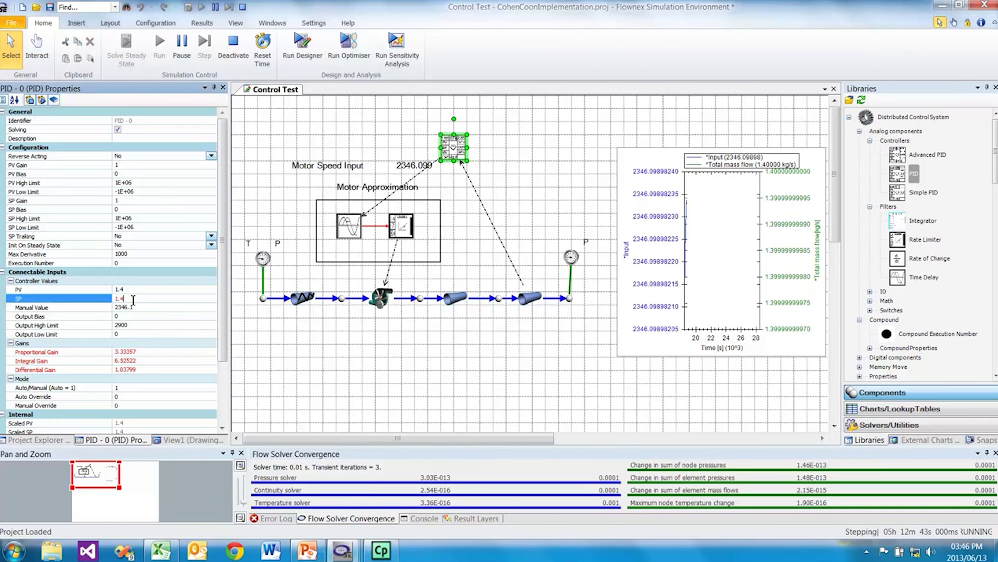
key(BackSpace)
text(5)
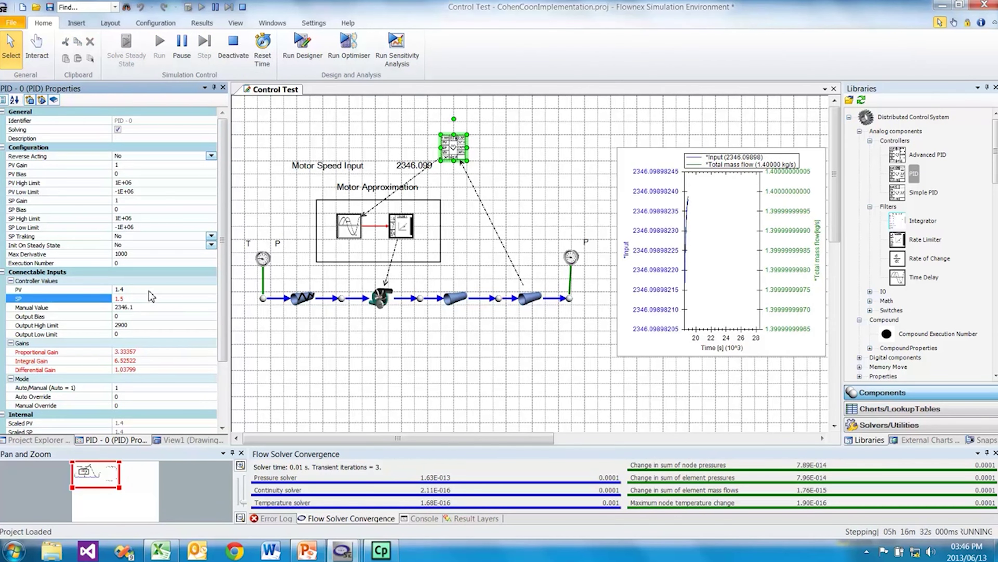
click(151, 290)
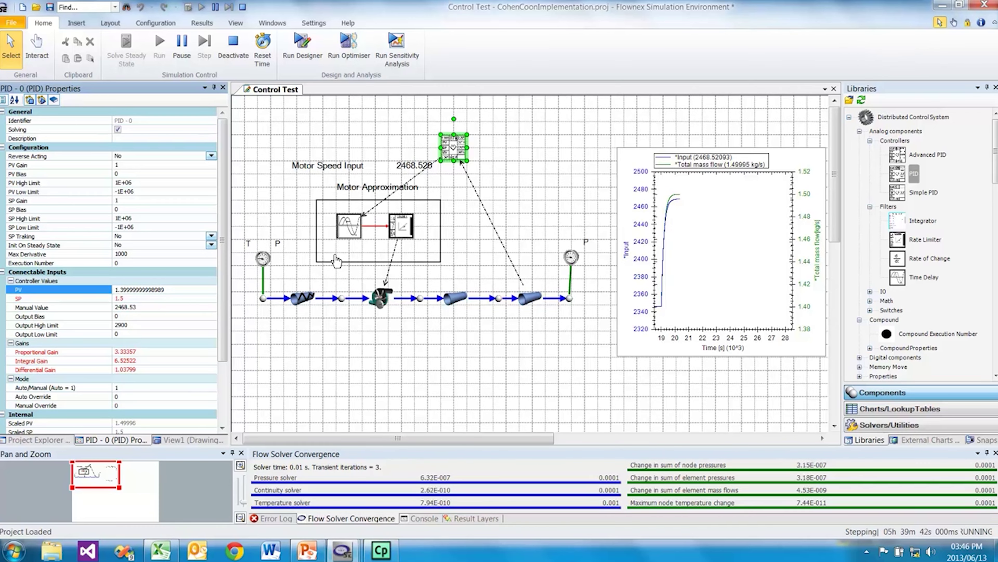
click(243, 51)
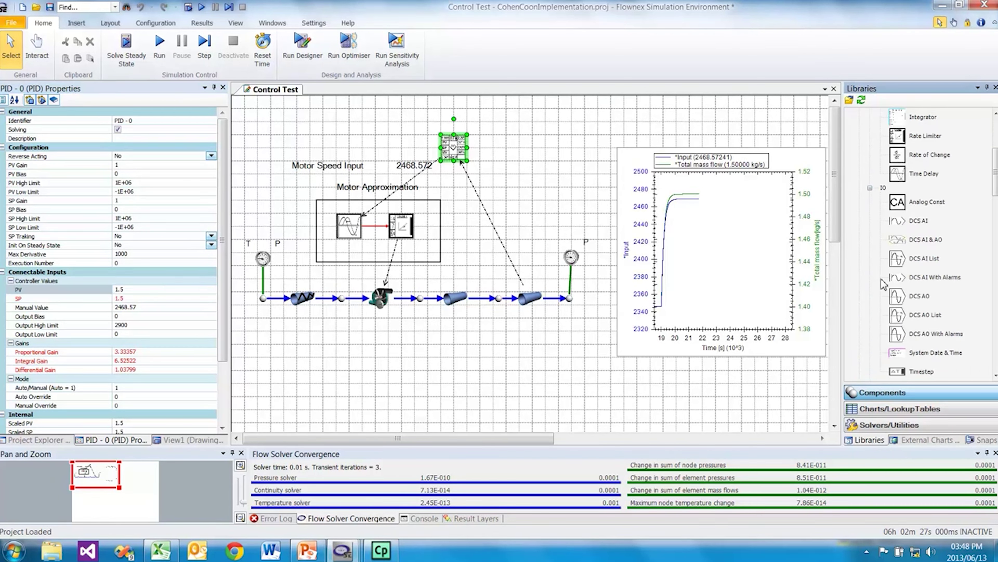
- Expand the IO, Math and Switches groups of the analog components library to view their components
double_click(883, 291)
click(870, 282)
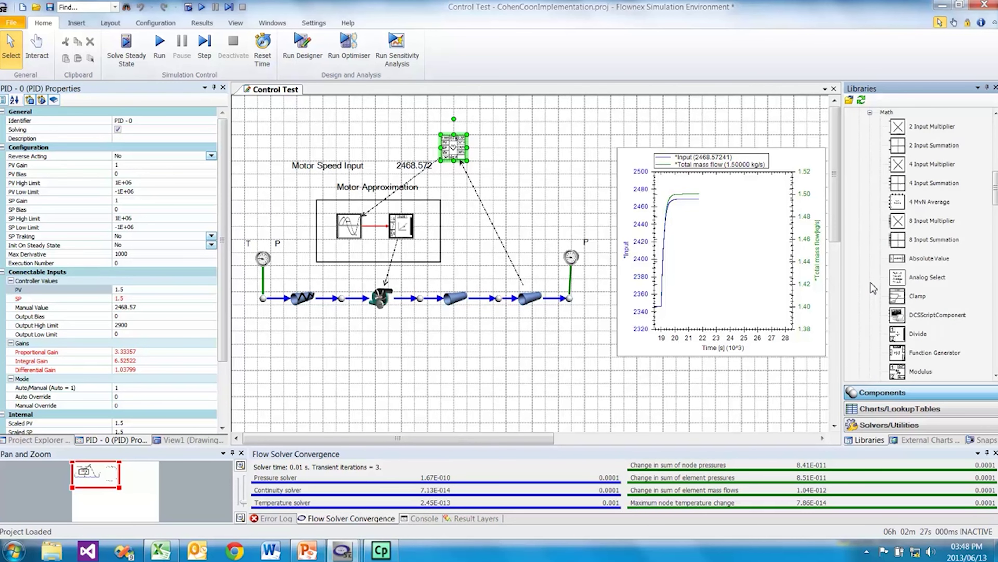
click(869, 263)
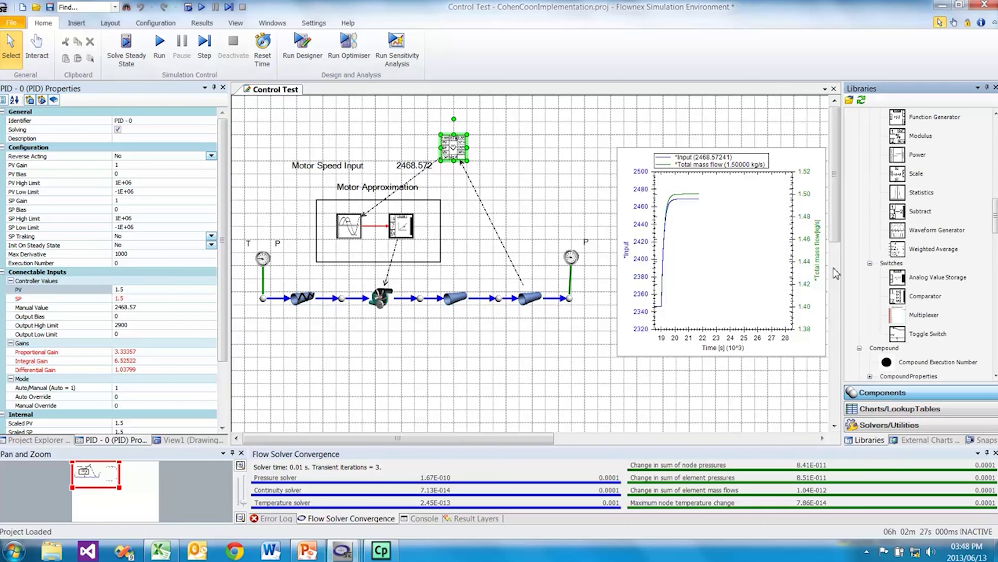